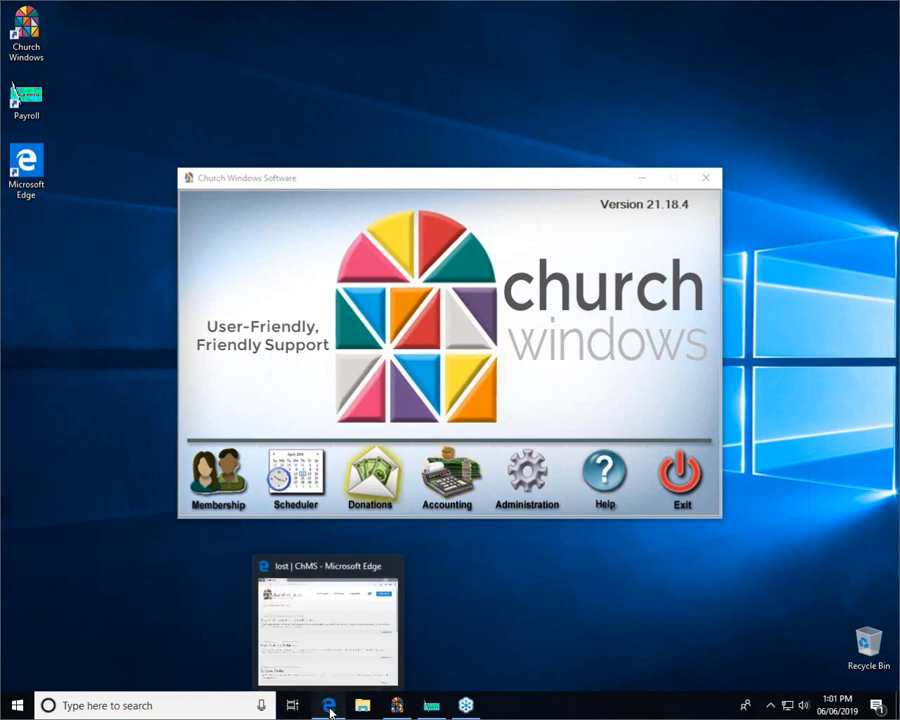
Bring Edge forward and open the 'Payroll: Reissue Lost Payroll Check' help article from the results.
left_click(327, 706)
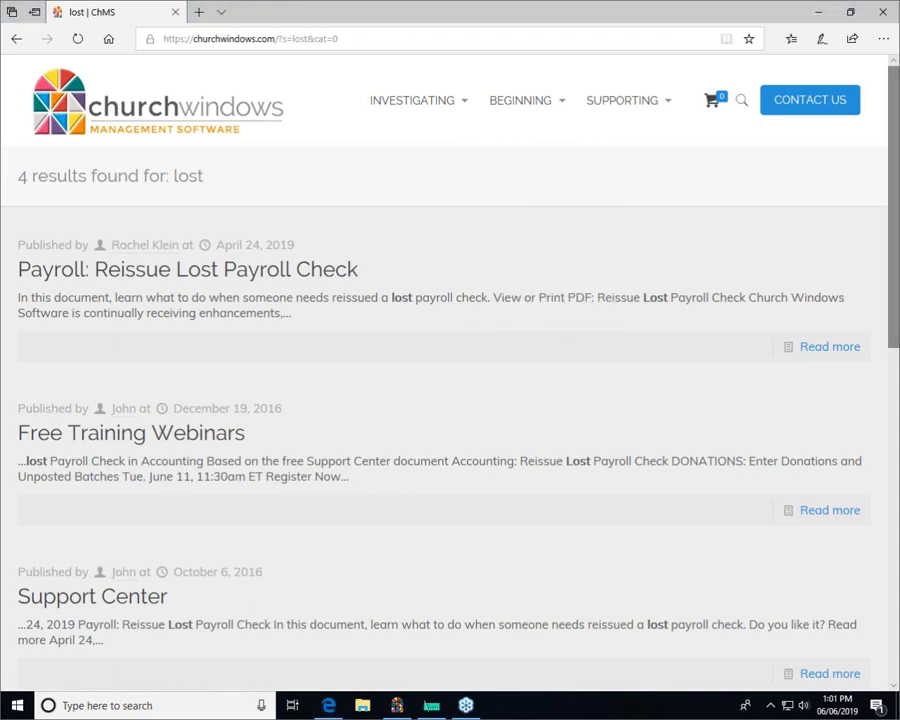
mouse_move(3, 228)
left_mouse_down()
mouse_move(432, 238)
mouse_move(394, 299)
mouse_move(24, 300)
mouse_move(15, 235)
left_mouse_up()
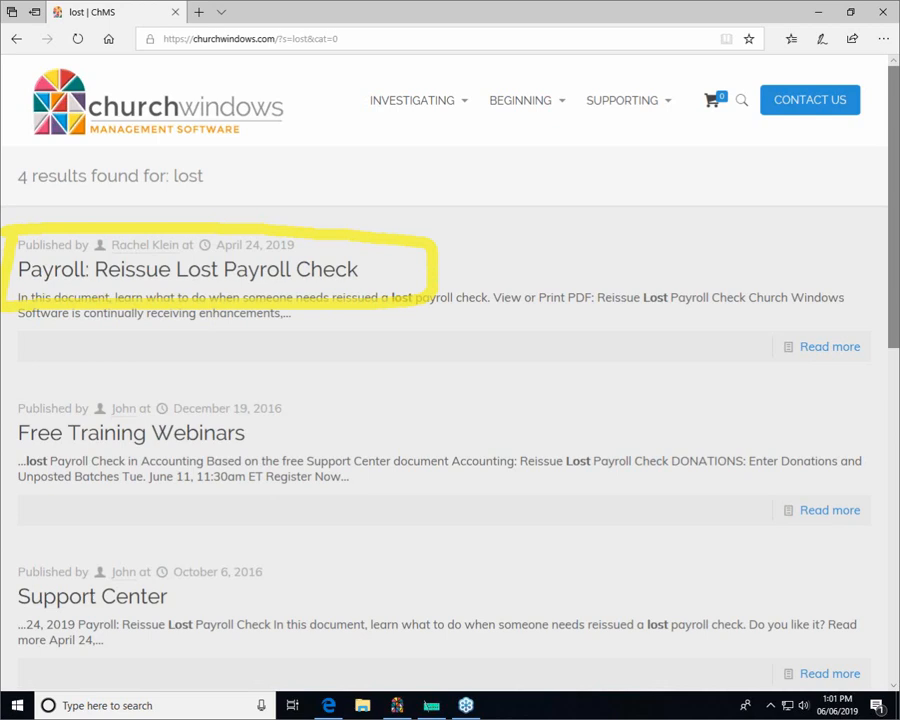
left_click(253, 269)
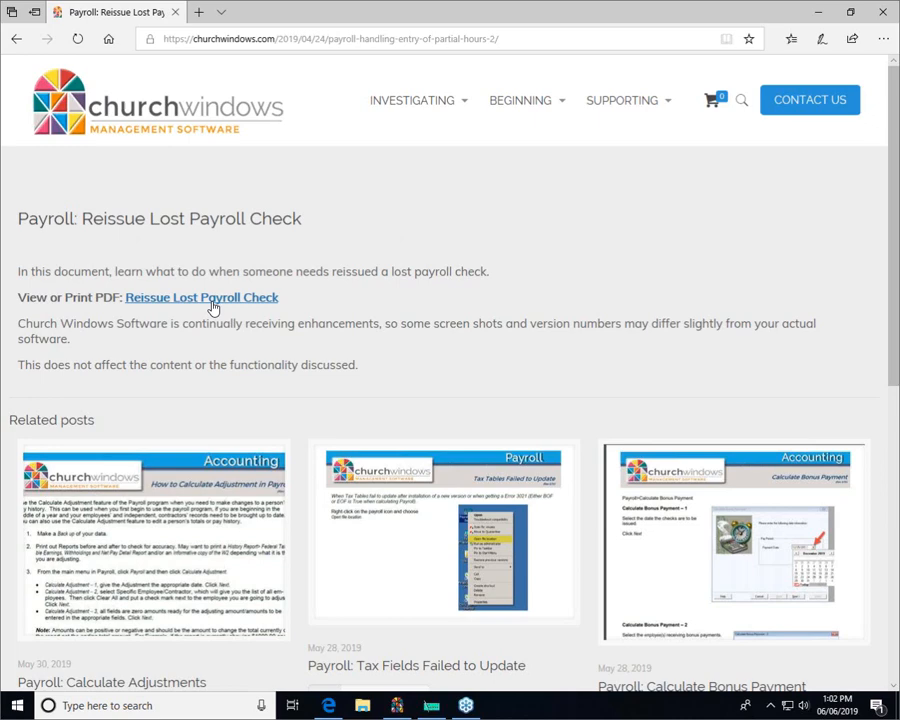
Minimize Edge to return to the Church Windows launcher.
left_click(820, 12)
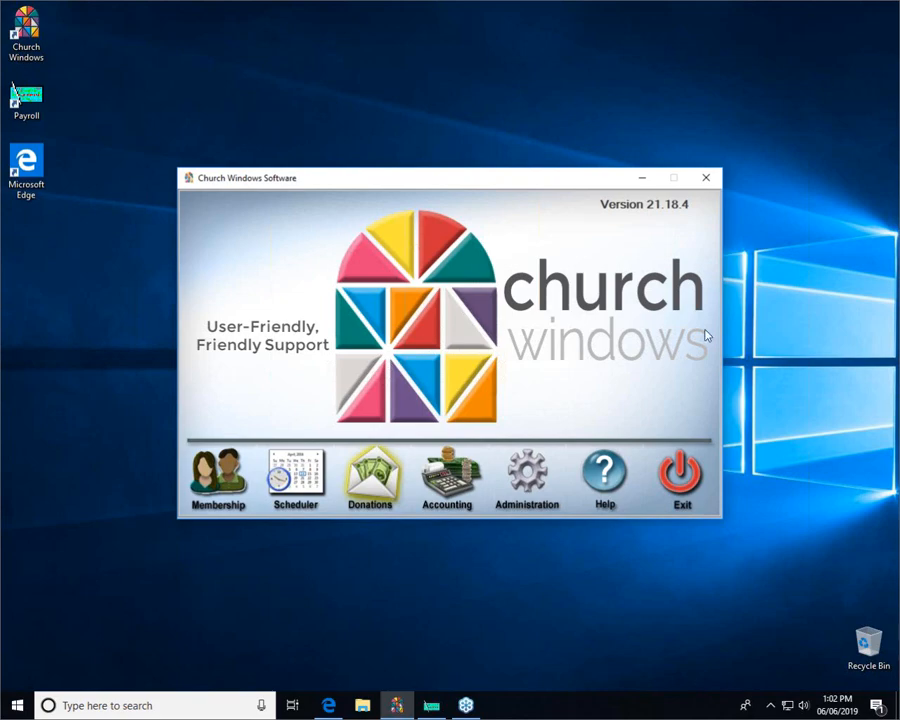
Launch Church Windows Payroll from the taskbar.
left_click(430, 714)
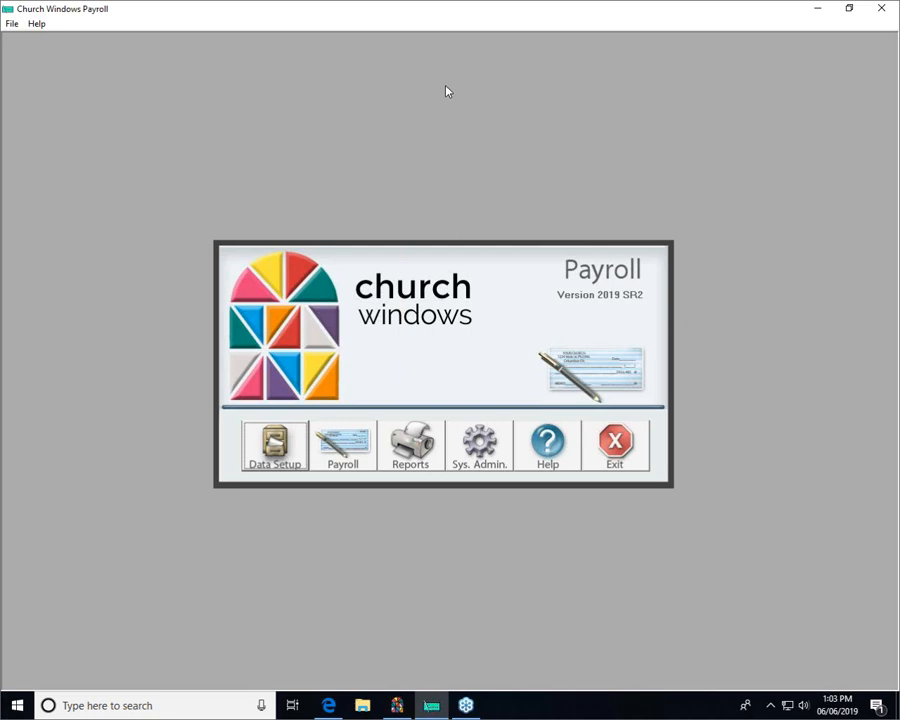
left_click(355, 450)
left_click(460, 400)
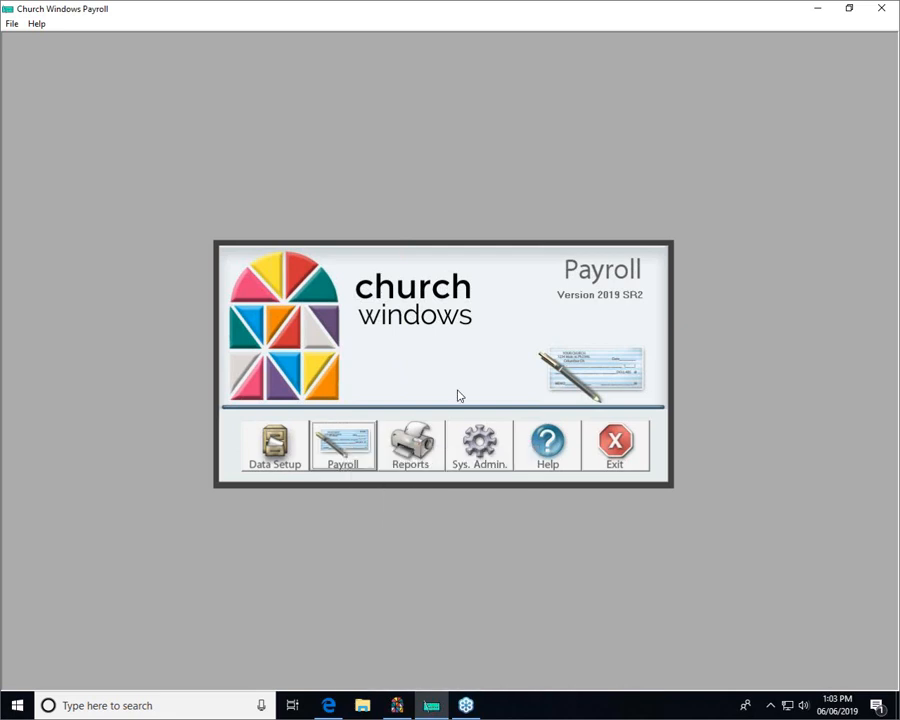
left_click(427, 446)
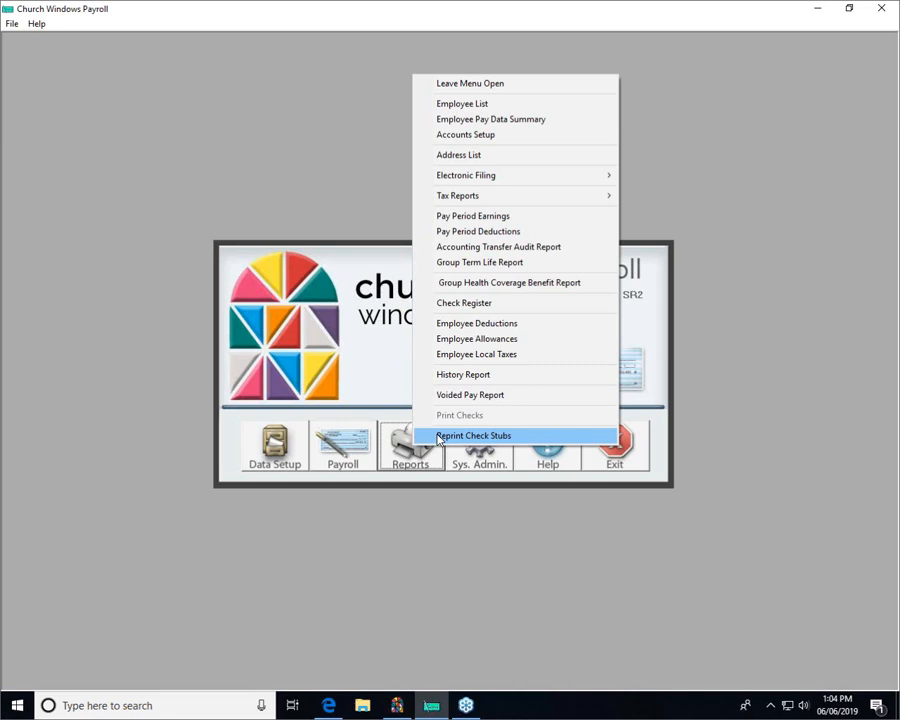
left_click(358, 202)
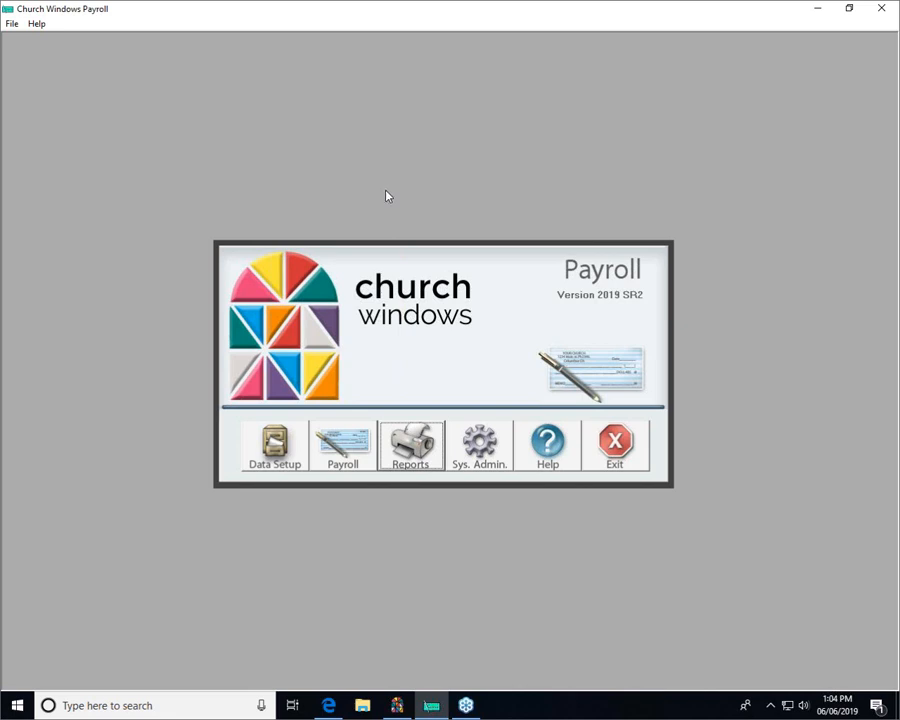
left_click(354, 443)
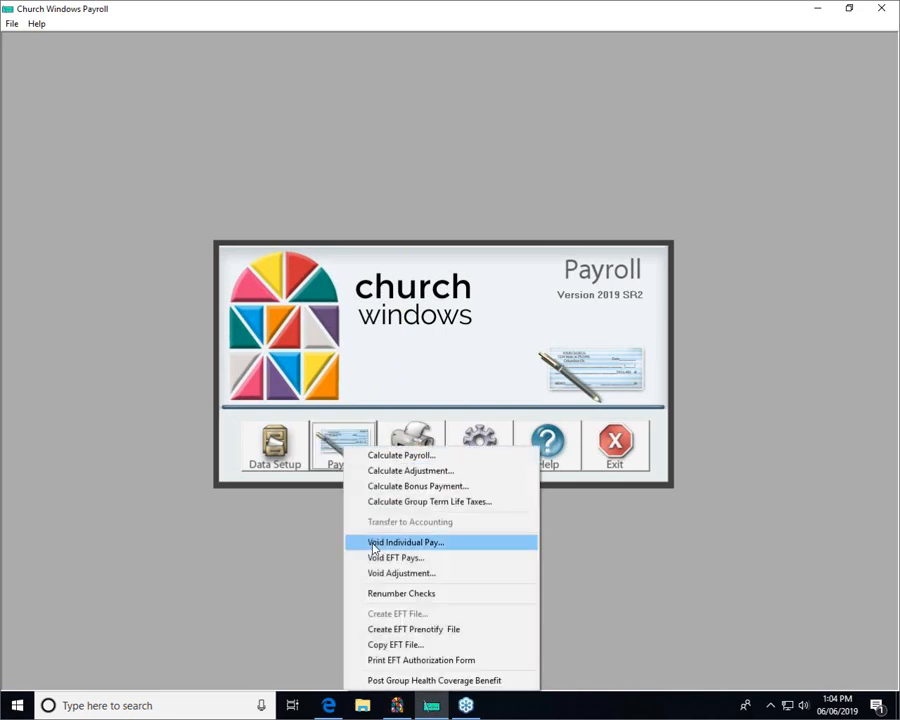
Look up lost check 12394 in the Void Individual Payment list, then close it.
left_click(405, 336)
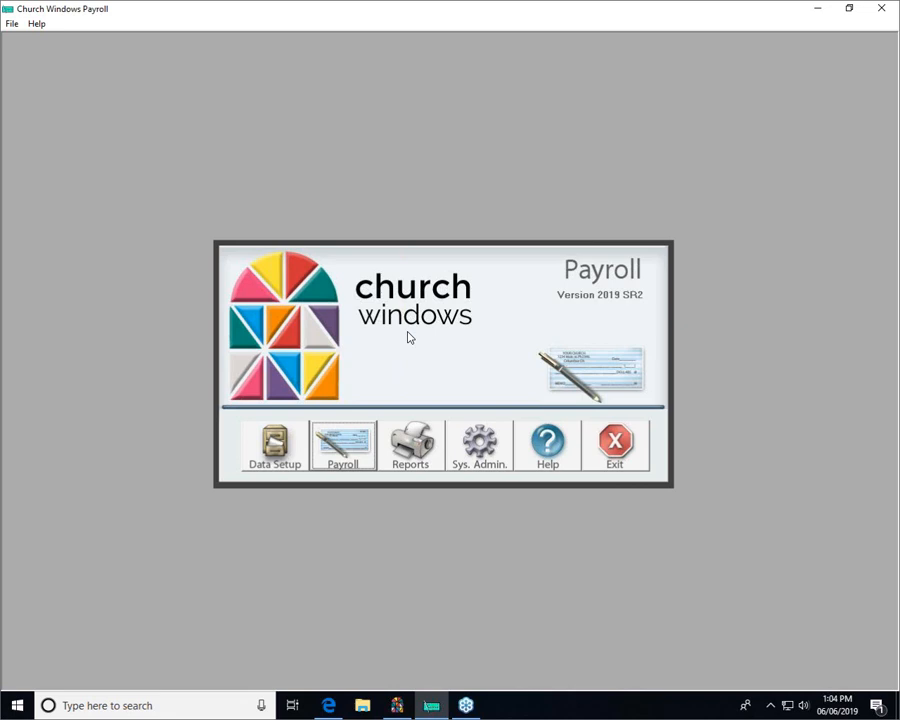
left_click(347, 475)
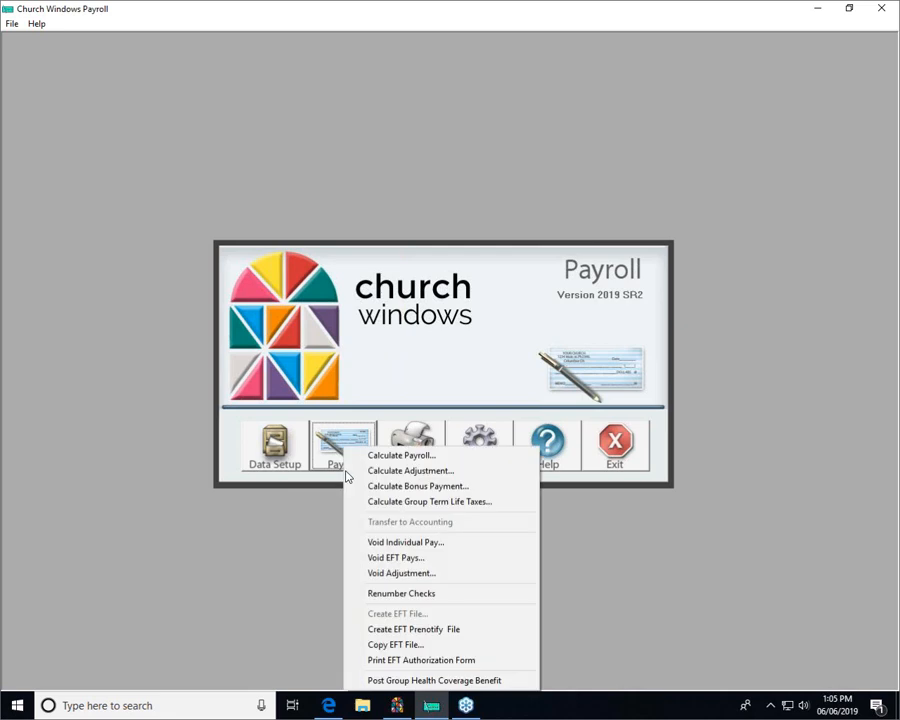
left_click(394, 542)
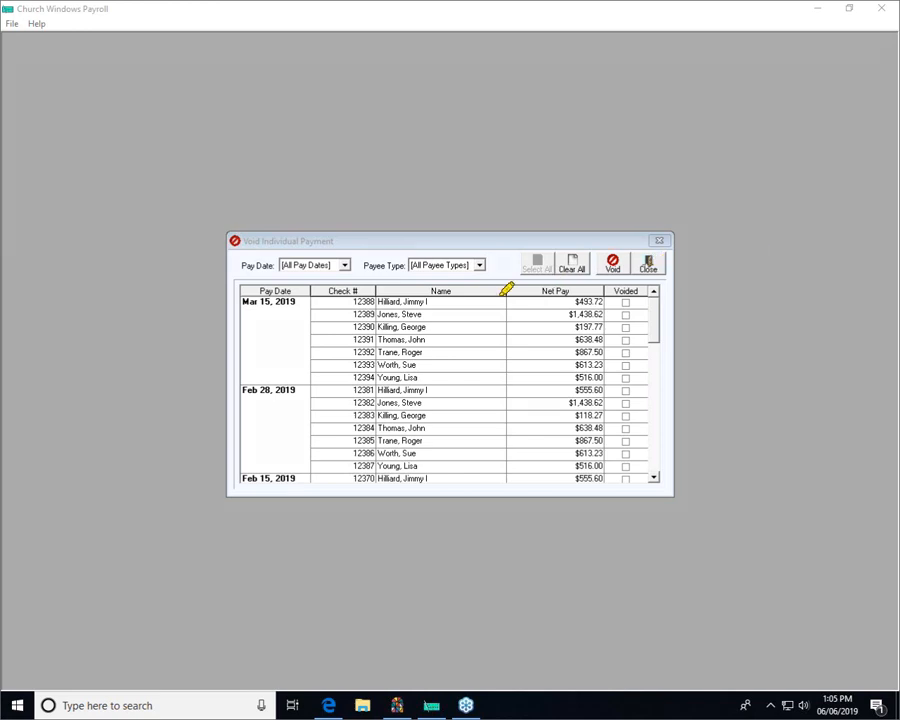
left_click_drag(311, 377, 344, 377)
left_click_drag(425, 376, 627, 375)
left_click(647, 263)
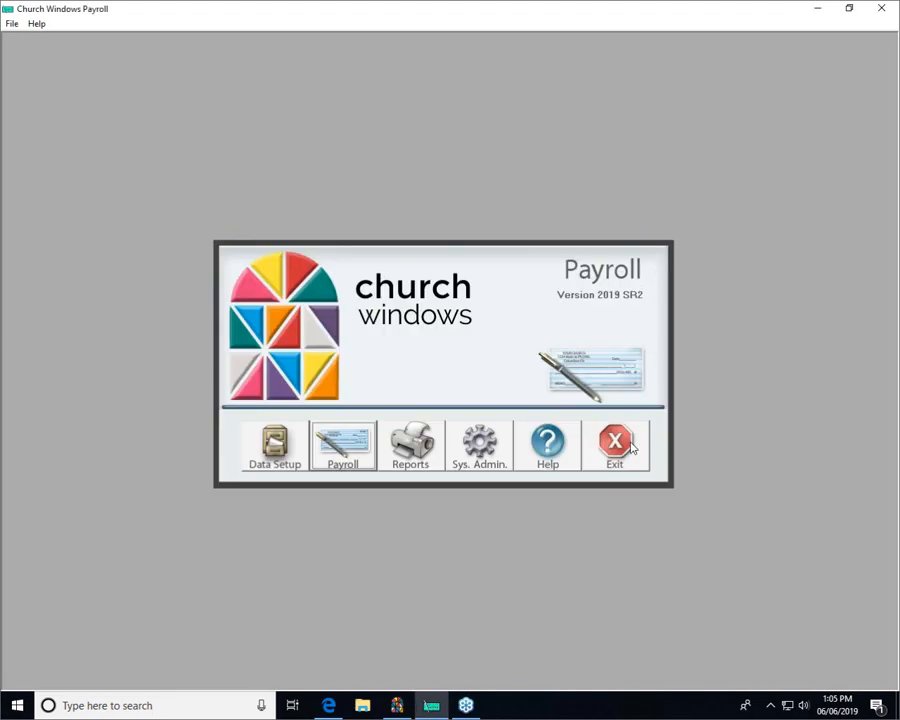
Reopen the Void Individual Payment list briefly, then exit Payroll.
left_click(339, 456)
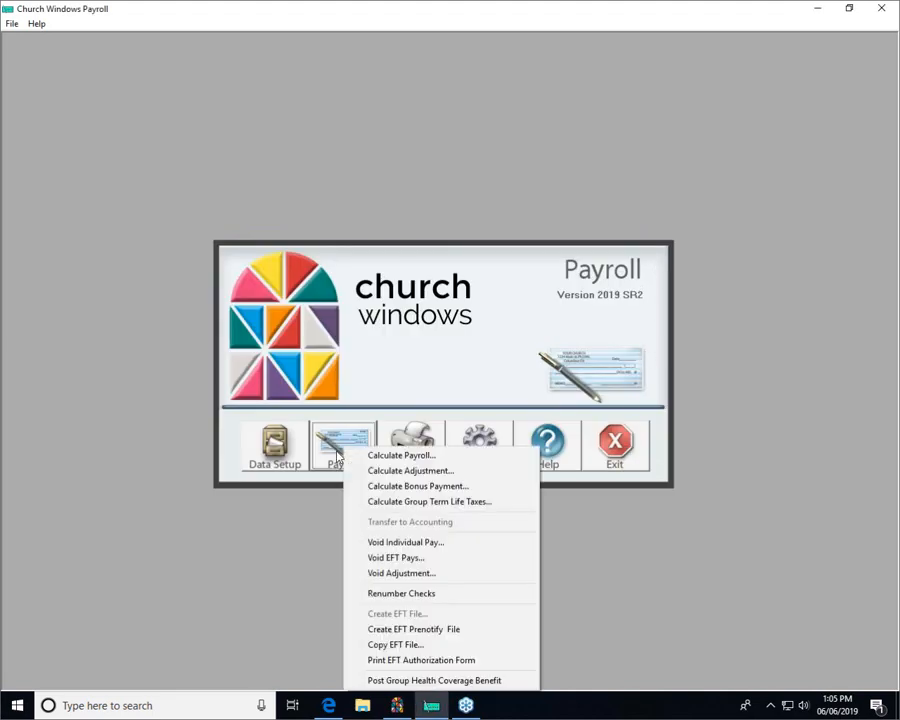
left_click(404, 541)
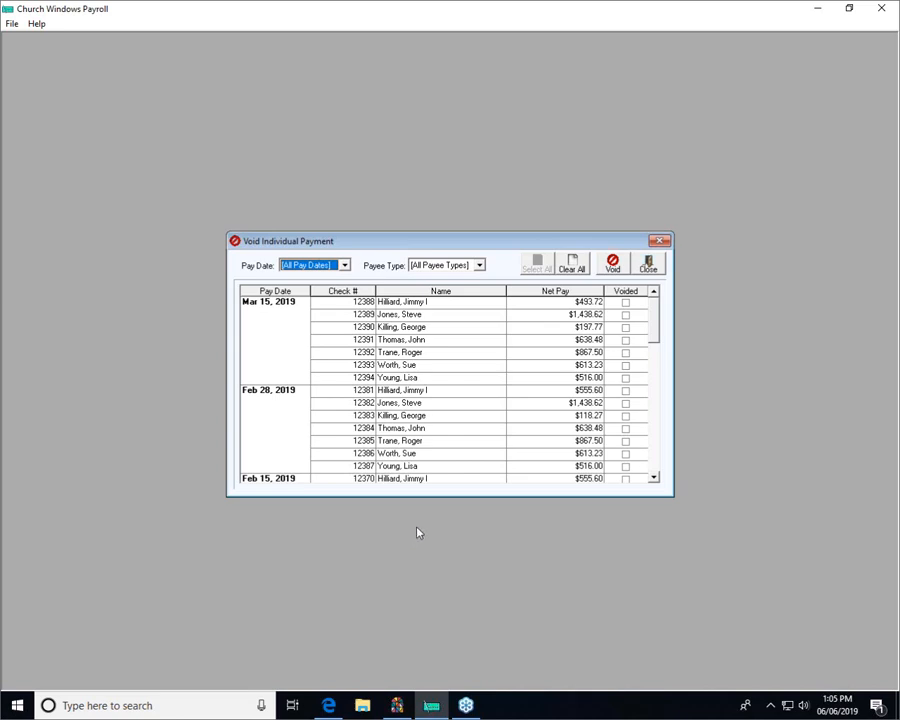
left_click(652, 266)
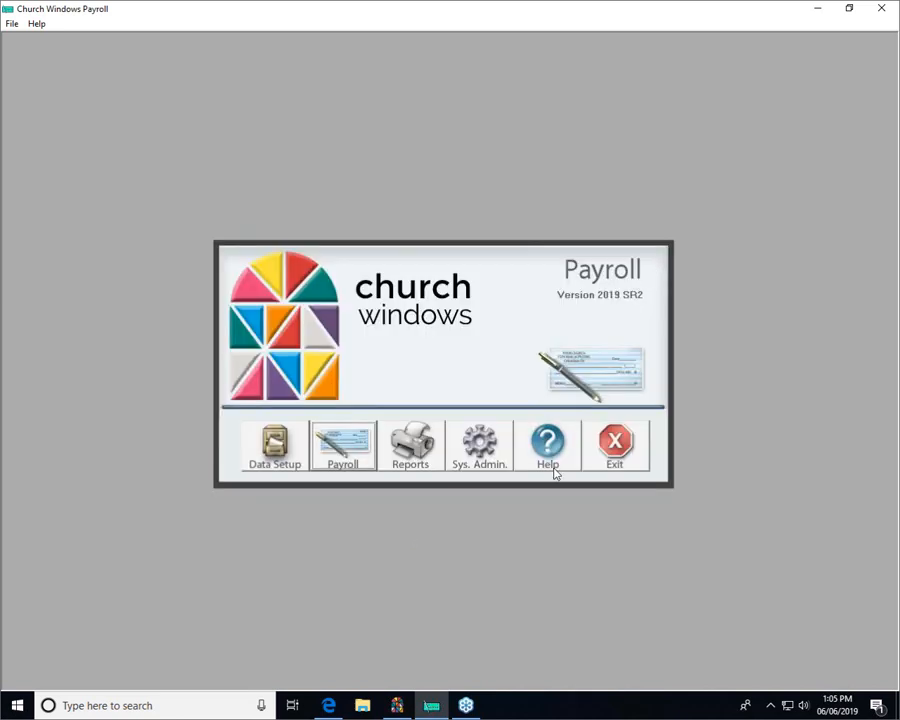
left_click(608, 463)
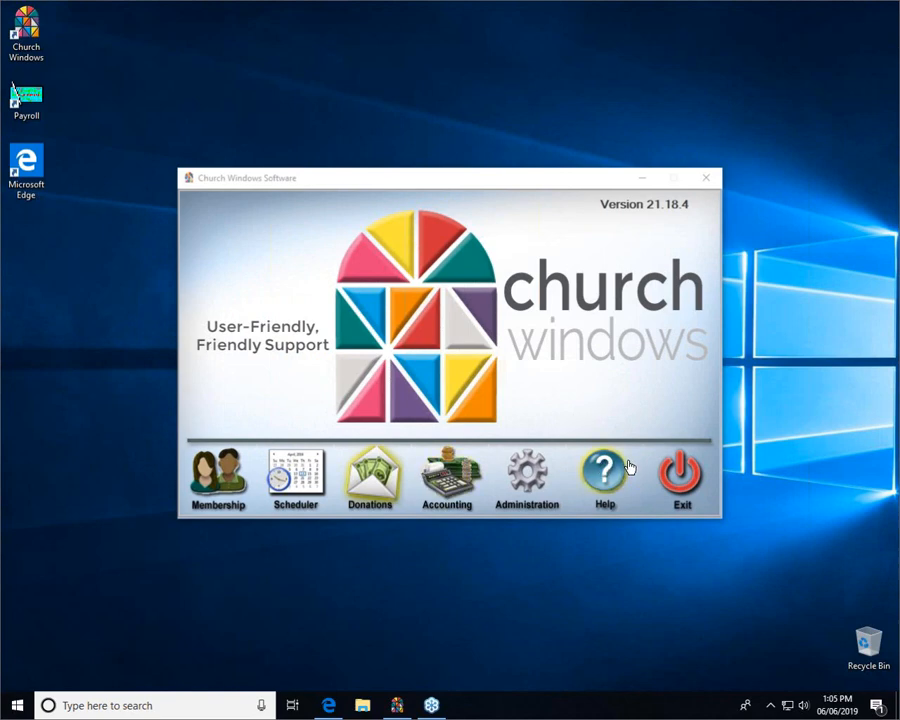
Open Accounting and start Accounts Payable/Vendors account setup under Manage Accounts.
left_click(459, 485)
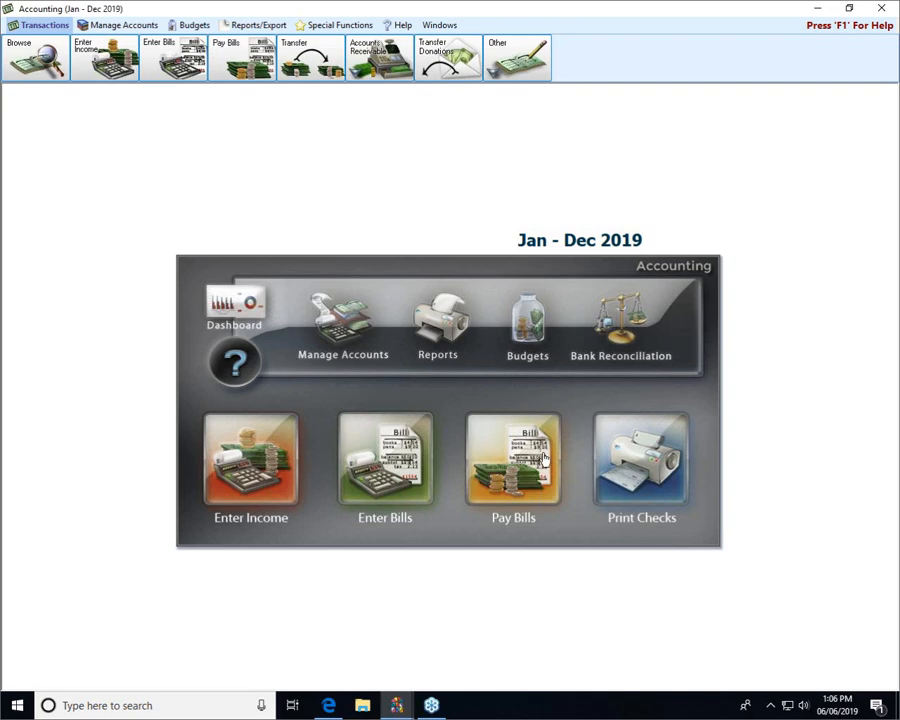
left_click(110, 27)
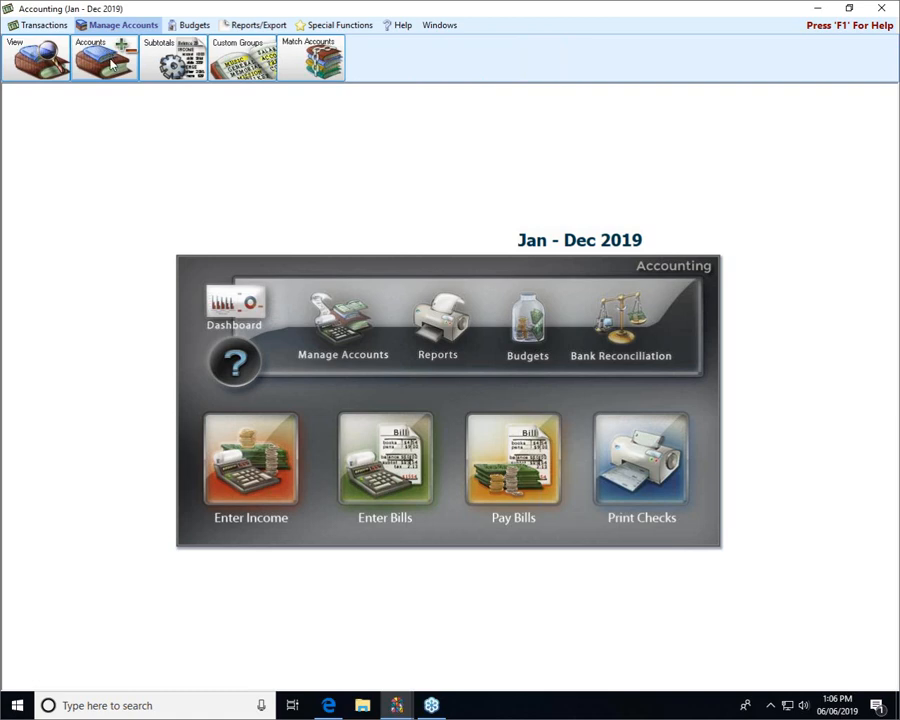
left_click(112, 63)
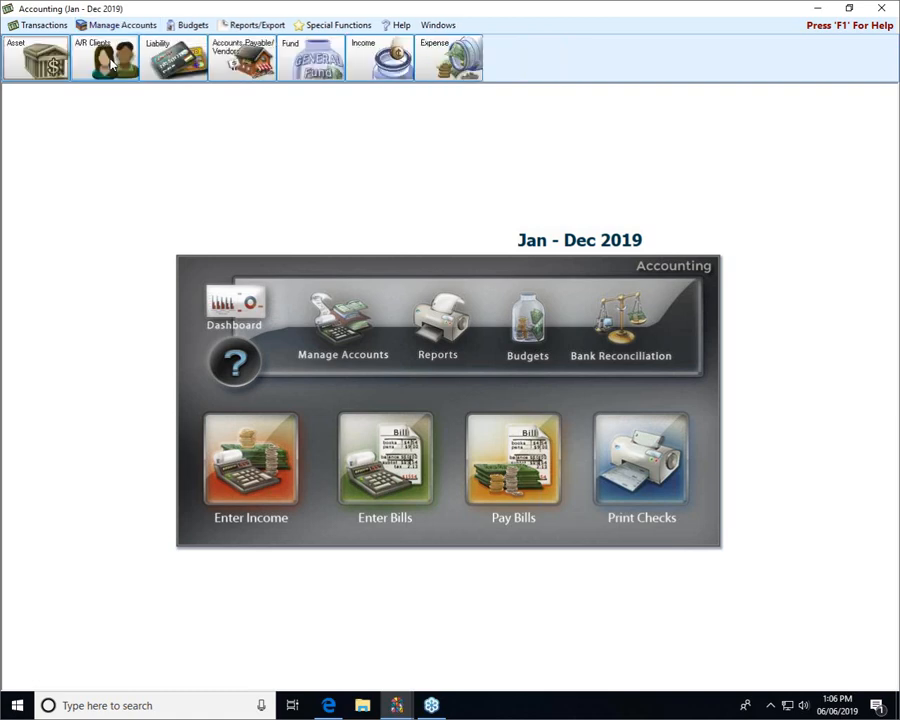
left_click(234, 62)
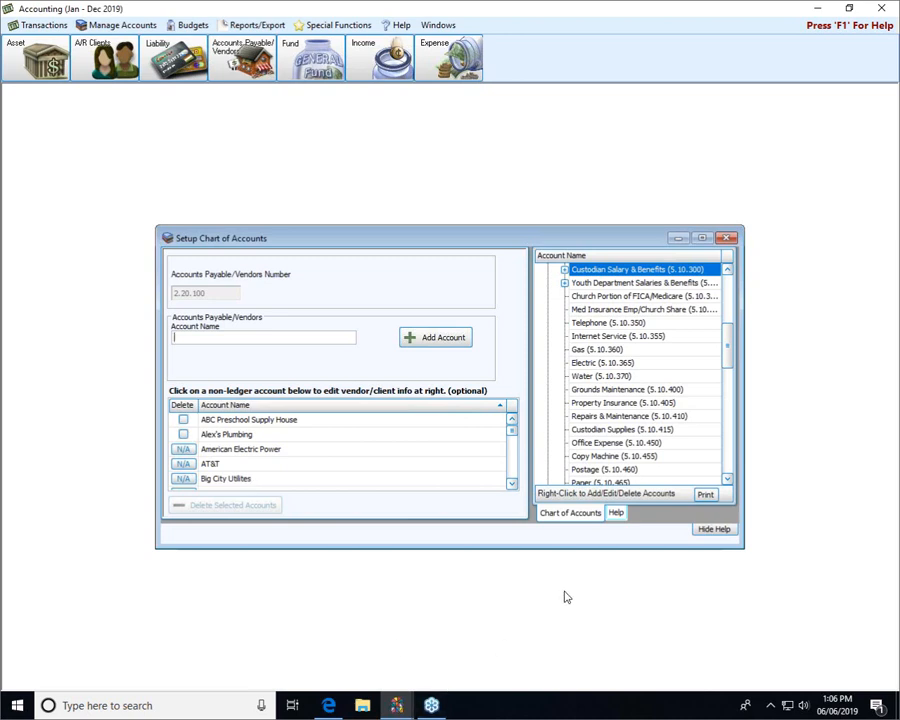
Enter the employee's name for the new vendor account, then recheck Payroll's Void Individual Payment list.
left_click(816, 9)
double_click(14, 95)
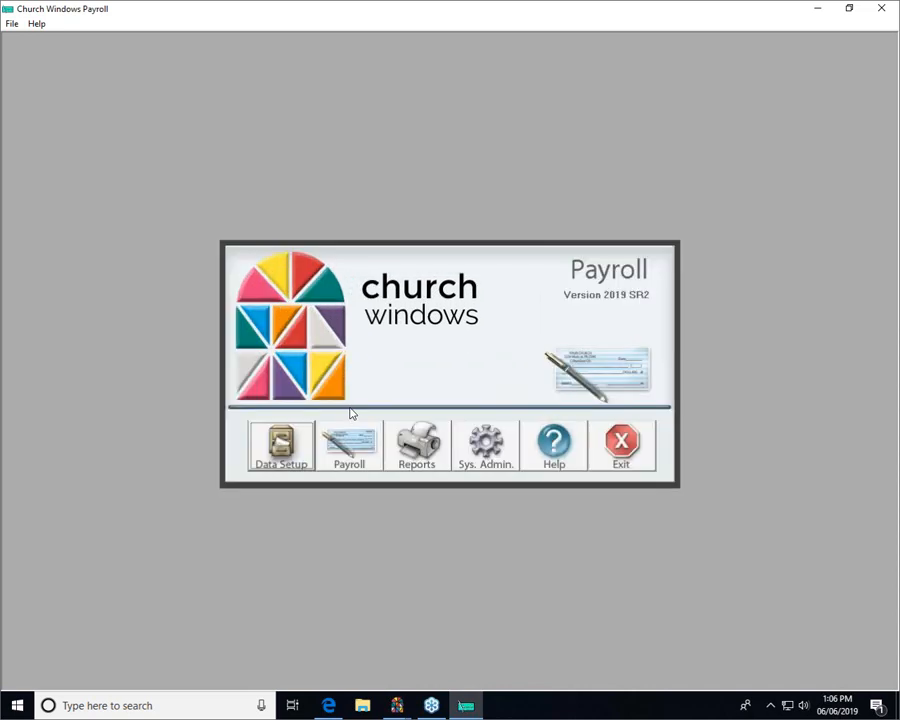
left_click(348, 440)
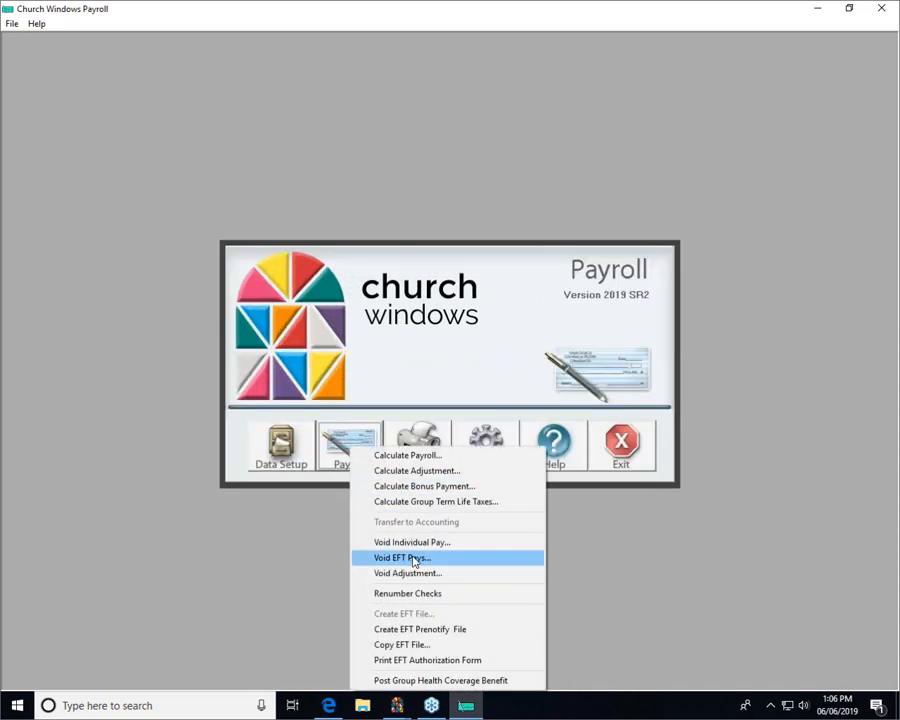
left_click(413, 542)
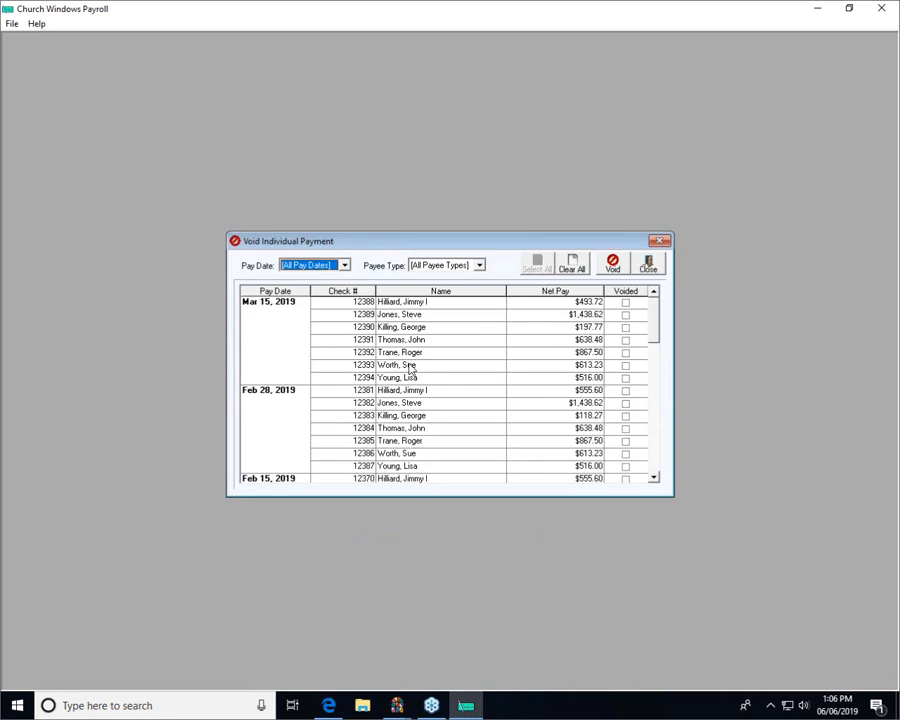
left_click(648, 263)
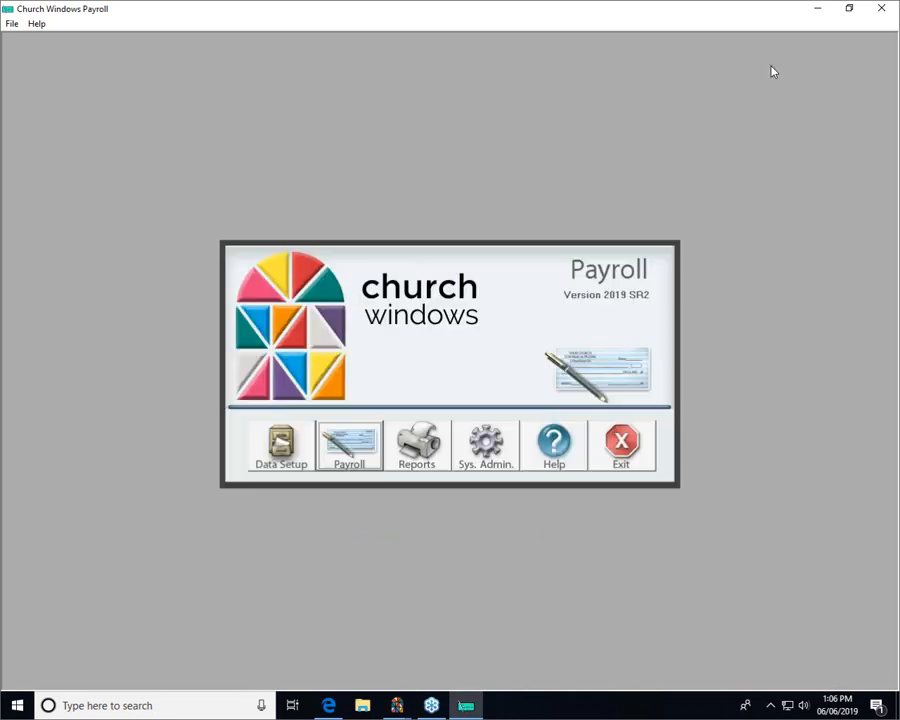
left_click(808, 8)
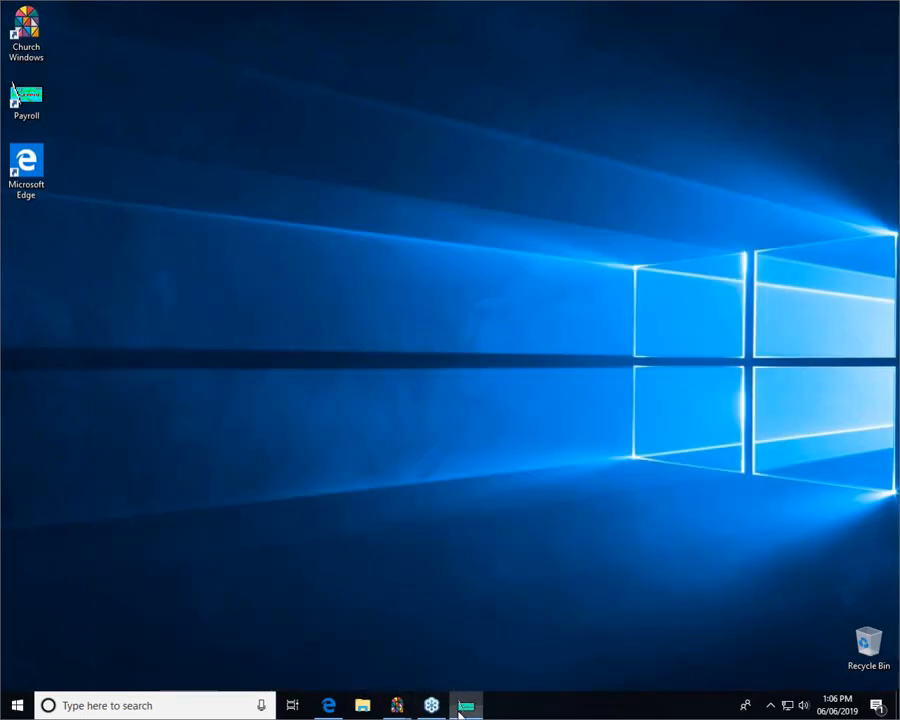
Back in Accounting, add the employee as a vendor account and close Setup Chart of Accounts.
left_click(465, 706)
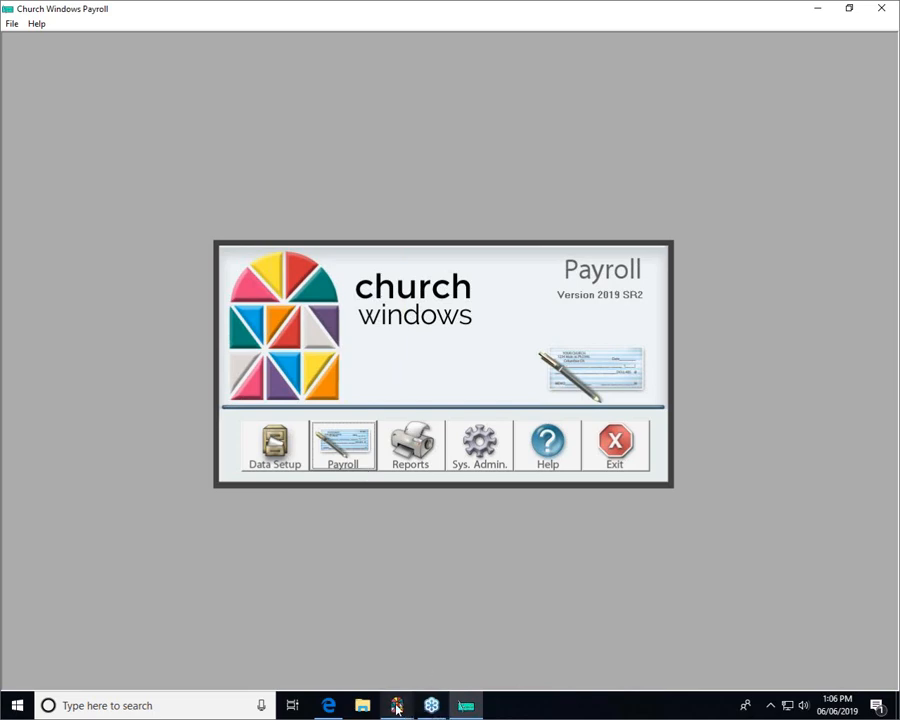
mouse_move(401, 704)
left_click(447, 643)
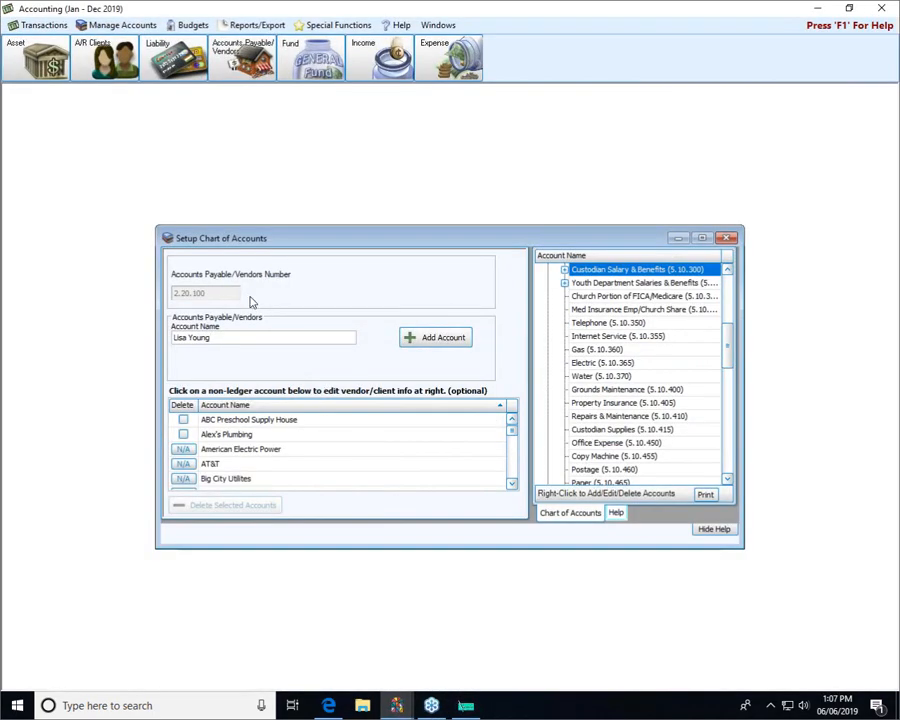
left_click(431, 340)
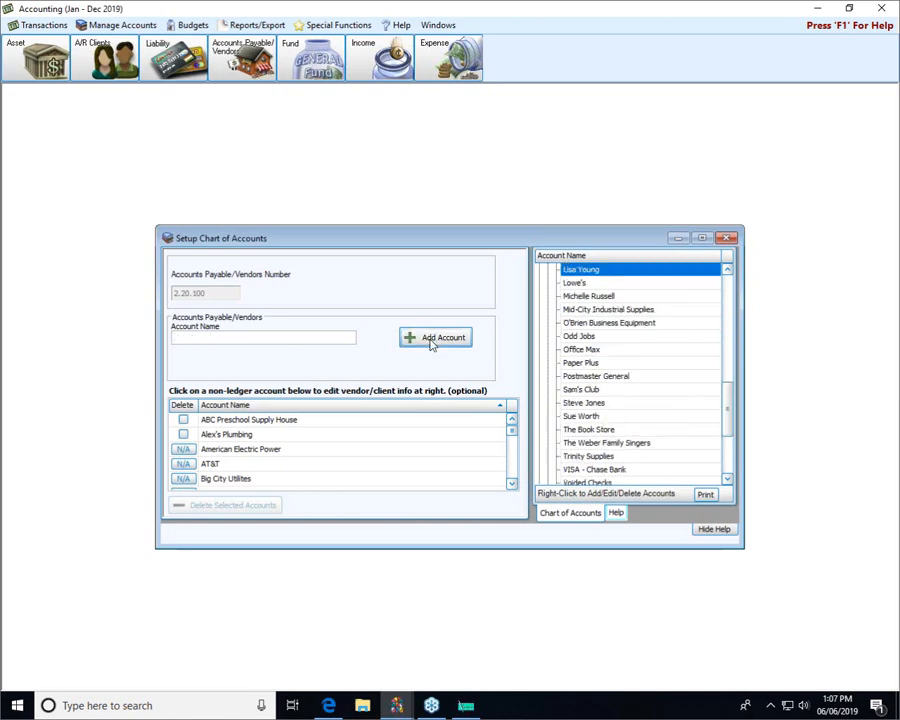
left_click_drag(513, 437, 525, 457)
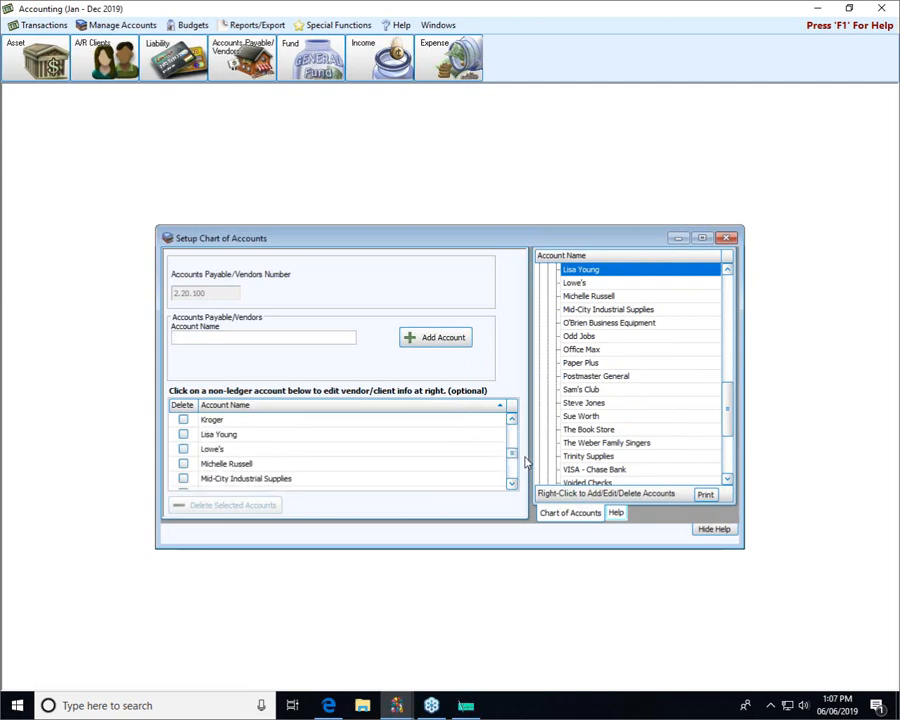
left_click(218, 438)
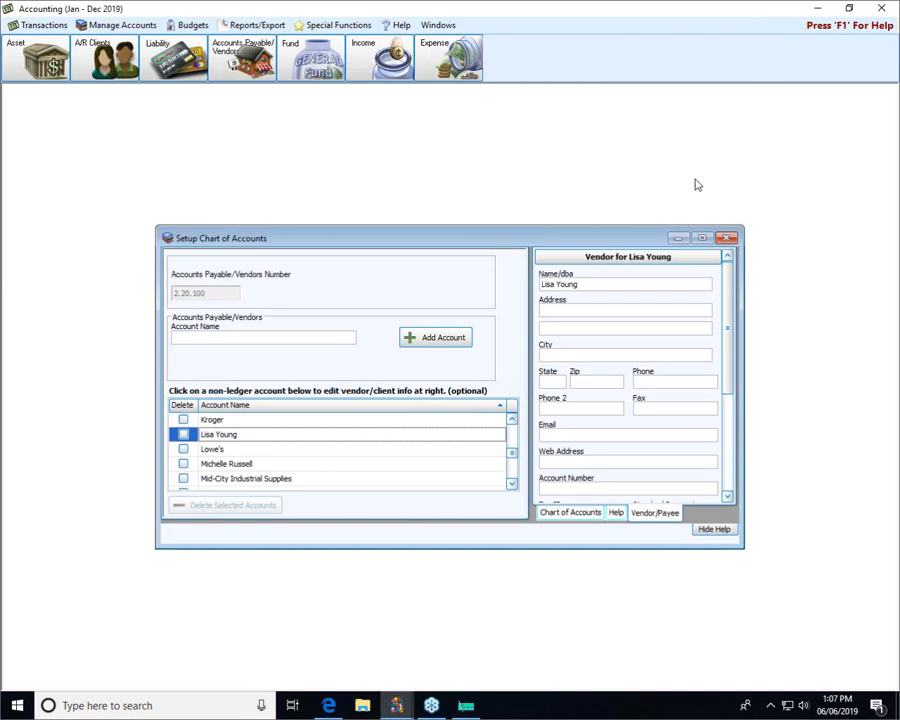
left_click(727, 238)
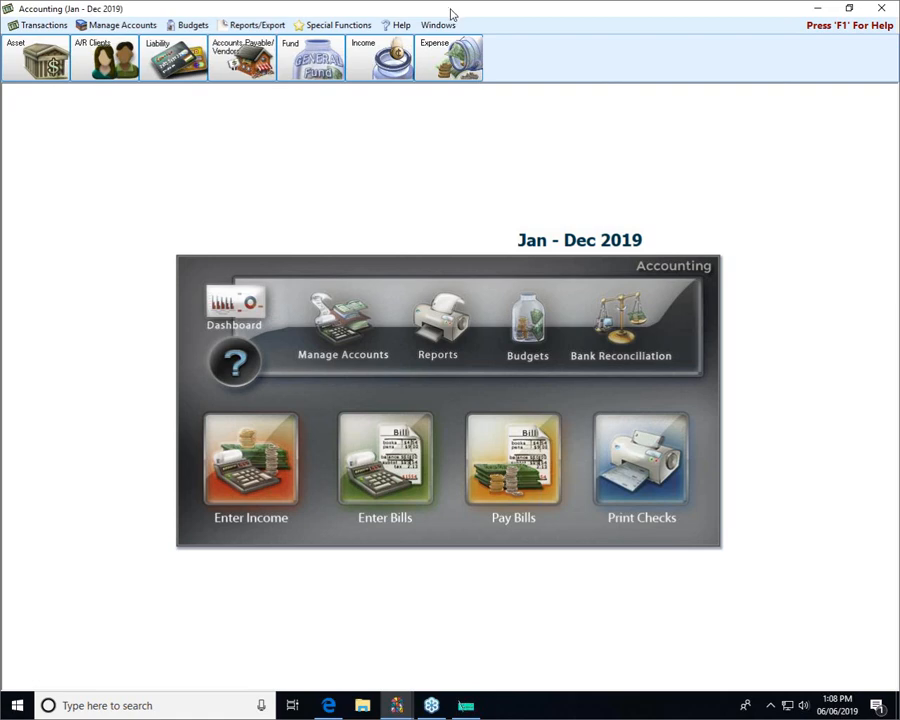
Open the Transactions menu's Other list showing Journal Entry, Payroll Journal Entry and Adjust Asset.
left_click(49, 30)
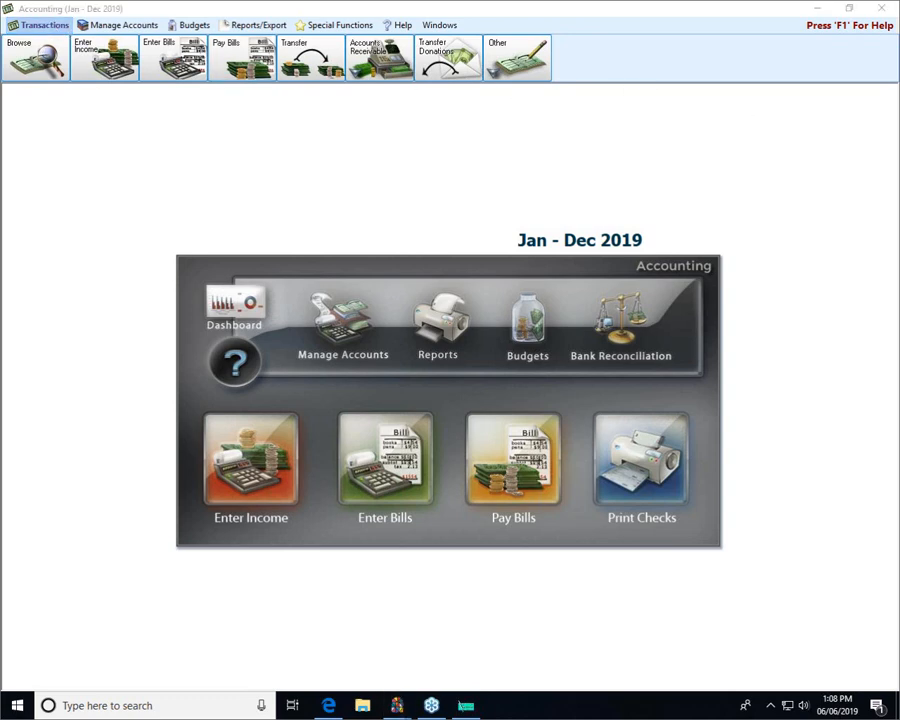
mouse_move(550, 18)
left_mouse_down()
mouse_move(488, 104)
mouse_move(465, 3)
left_mouse_up()
left_click_drag(526, 102, 530, 214)
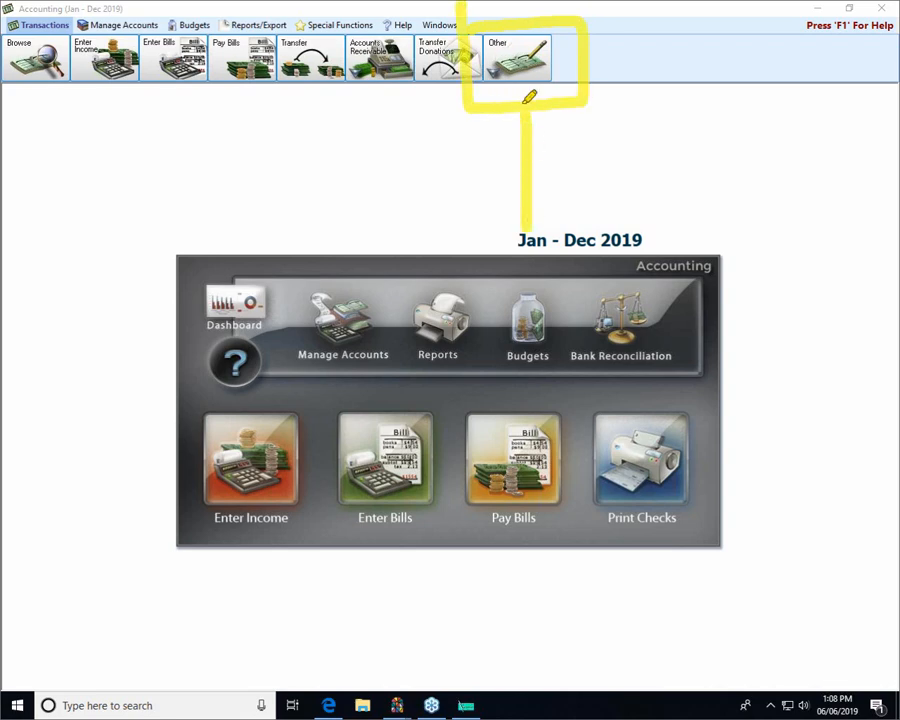
mouse_move(526, 94)
left_mouse_down()
mouse_move(542, 104)
mouse_move(512, 150)
left_mouse_up()
key("Escape")
left_click(517, 57)
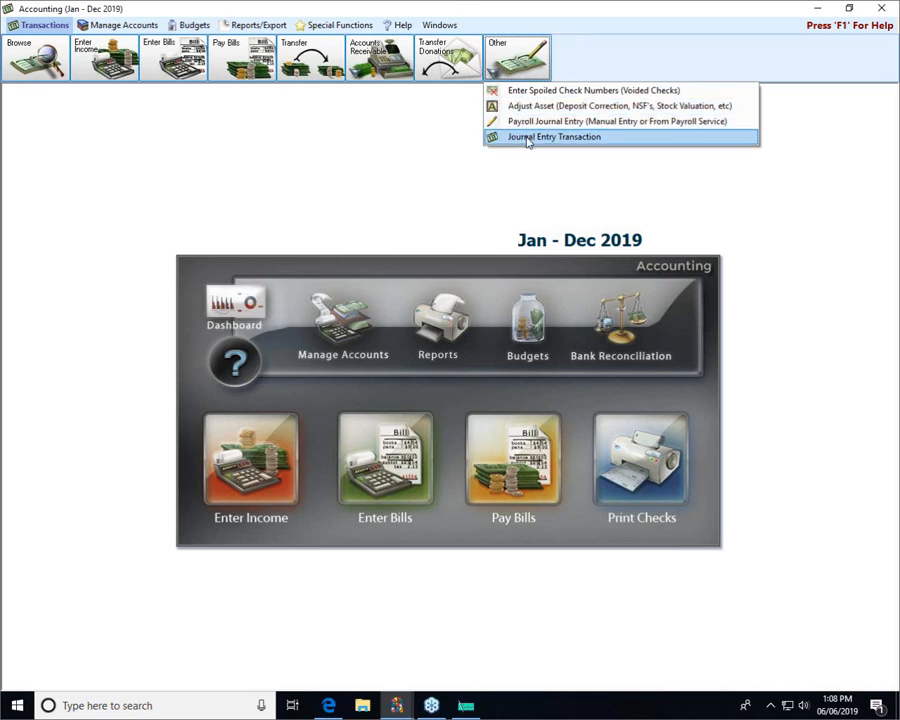
Create a 06/06/2019 journal entry with a 516.00 credit line to the employee's vendor account.
left_click(527, 139)
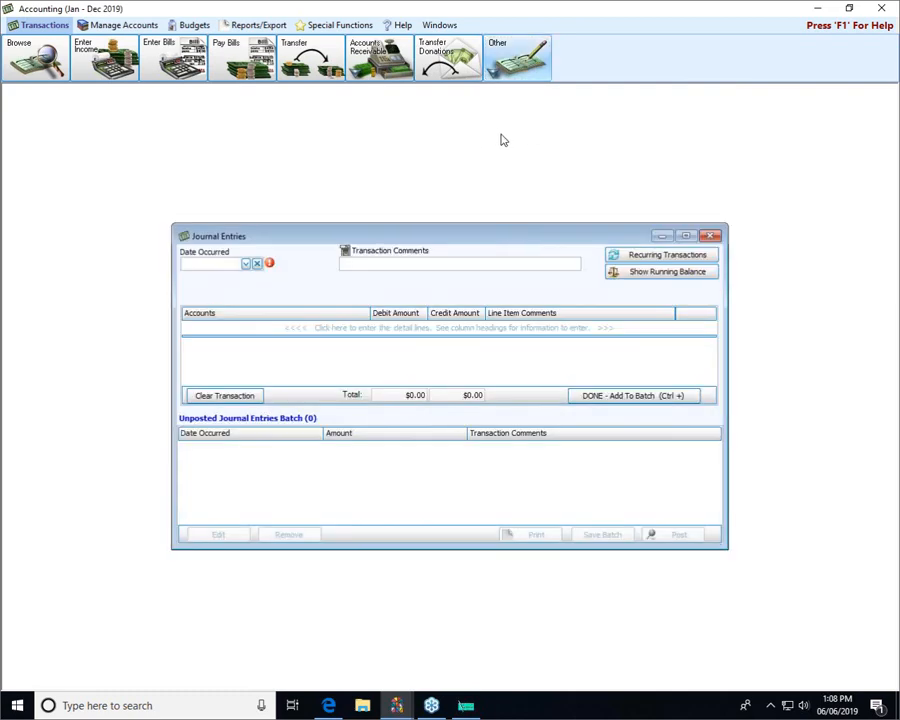
left_click(246, 264)
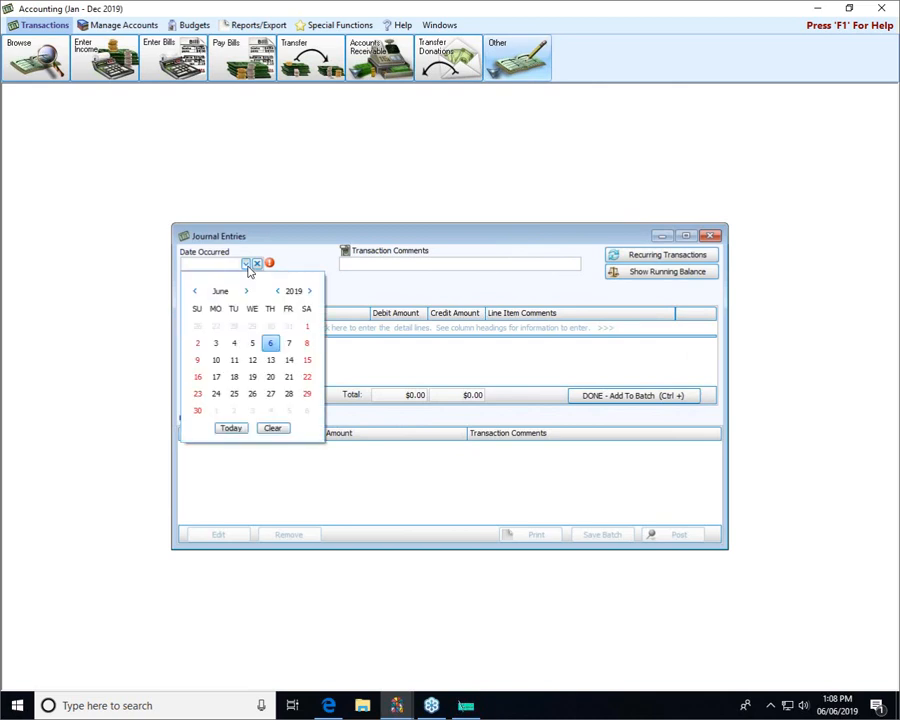
left_click(270, 345)
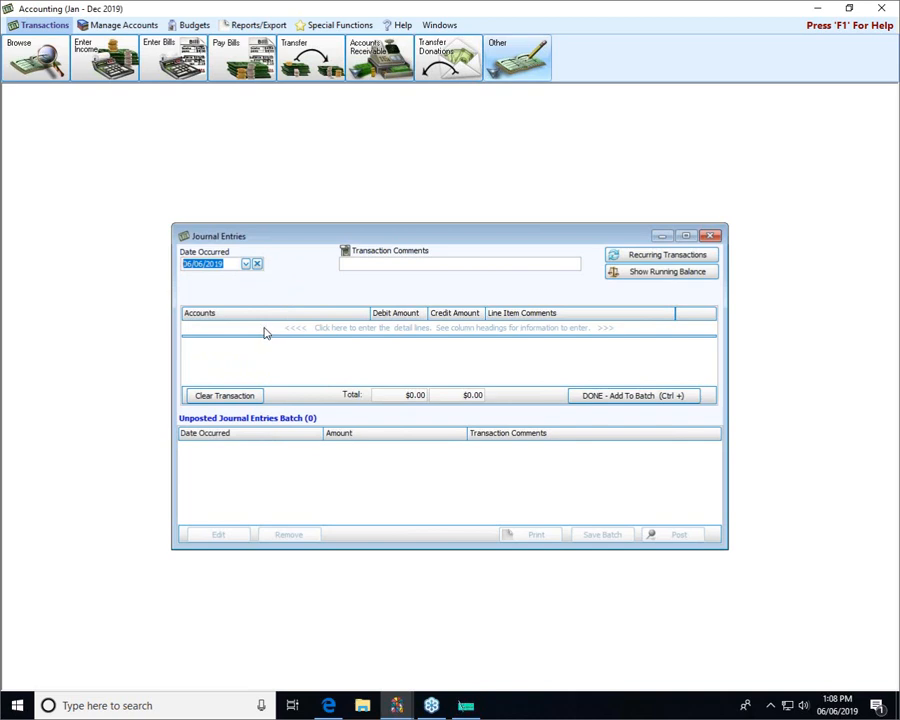
left_click(265, 330)
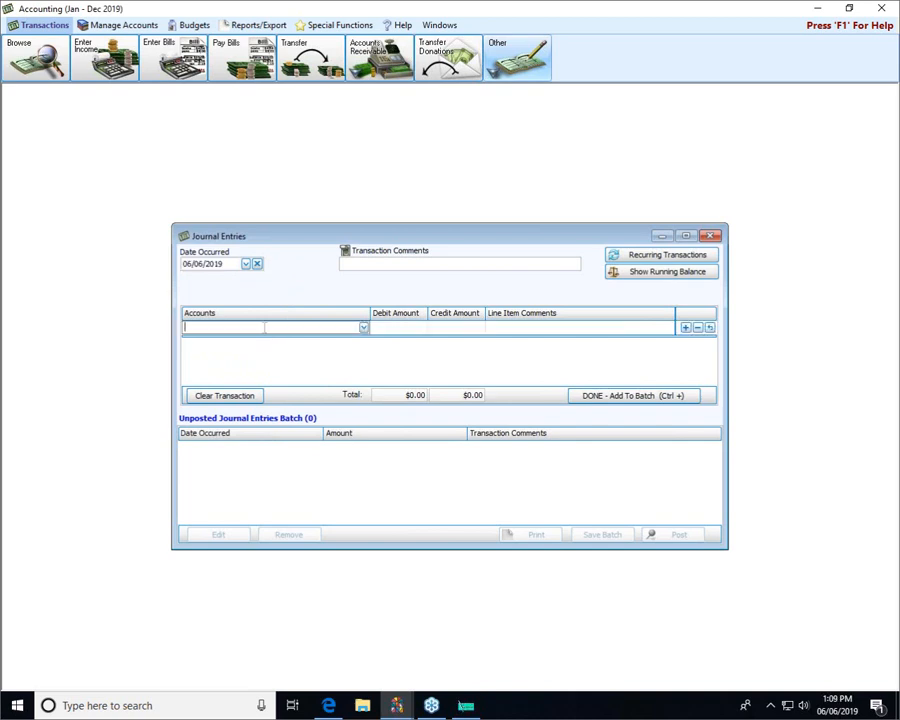
type("lis")
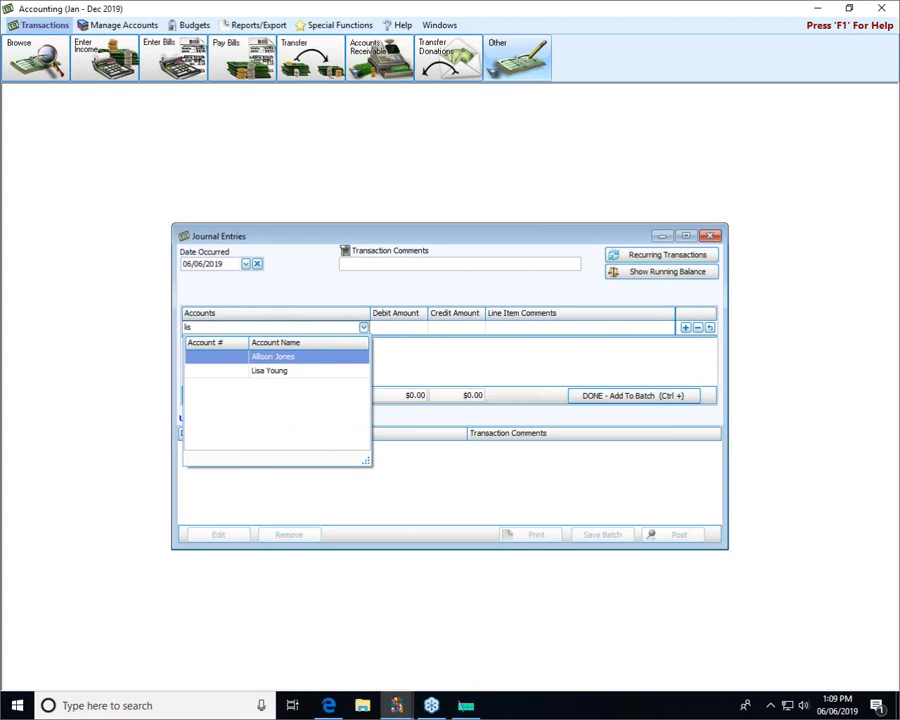
left_click(265, 371)
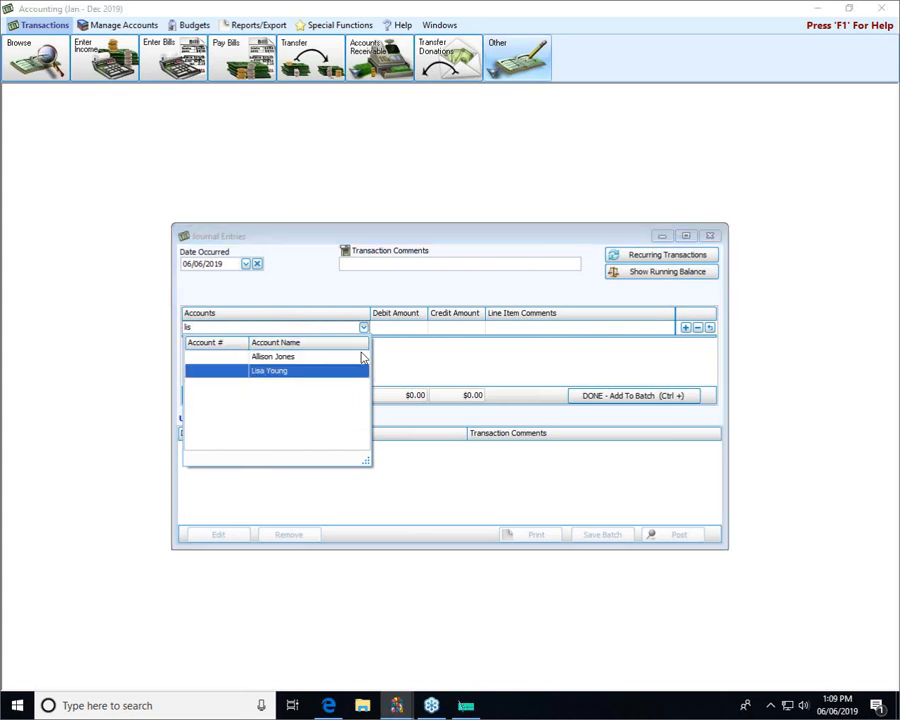
left_click(478, 329)
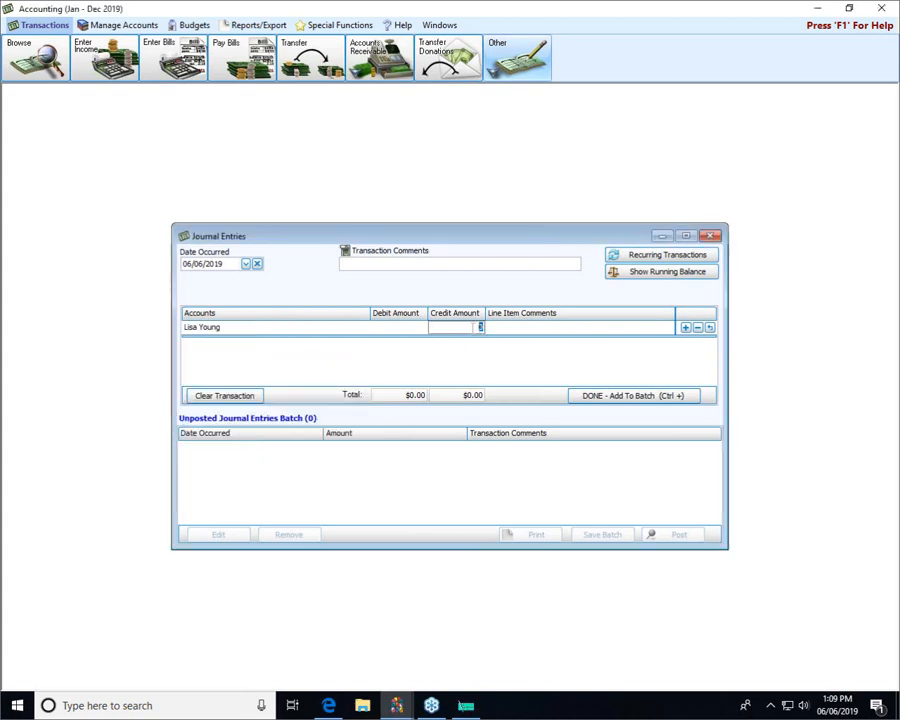
type("516")
key("Tab")
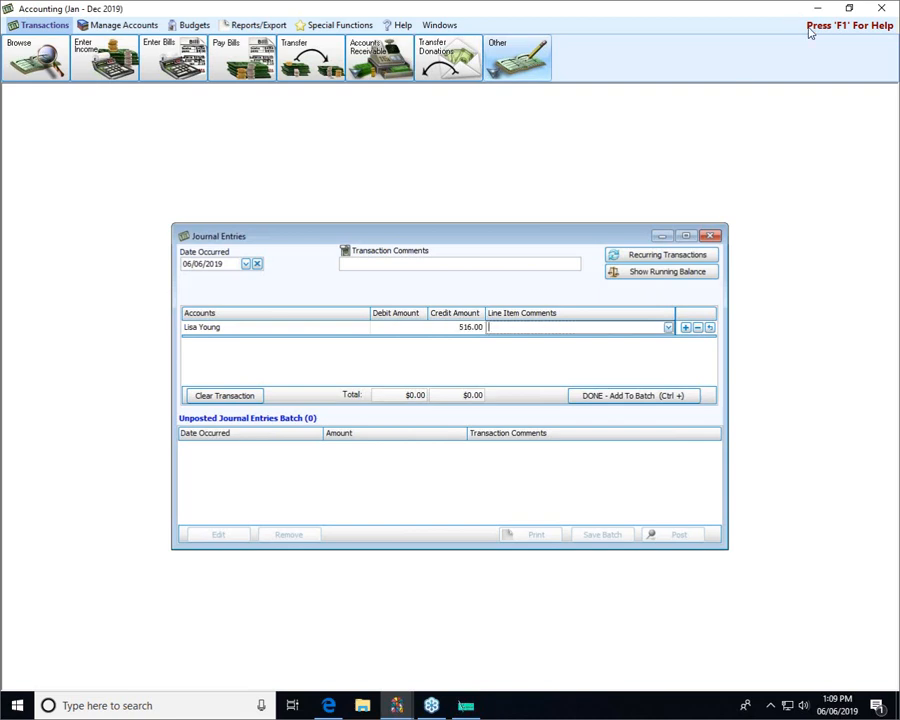
Comment the entry as an adjustment for reissuing lost PR check #12394 for the employee.
left_click(427, 263)
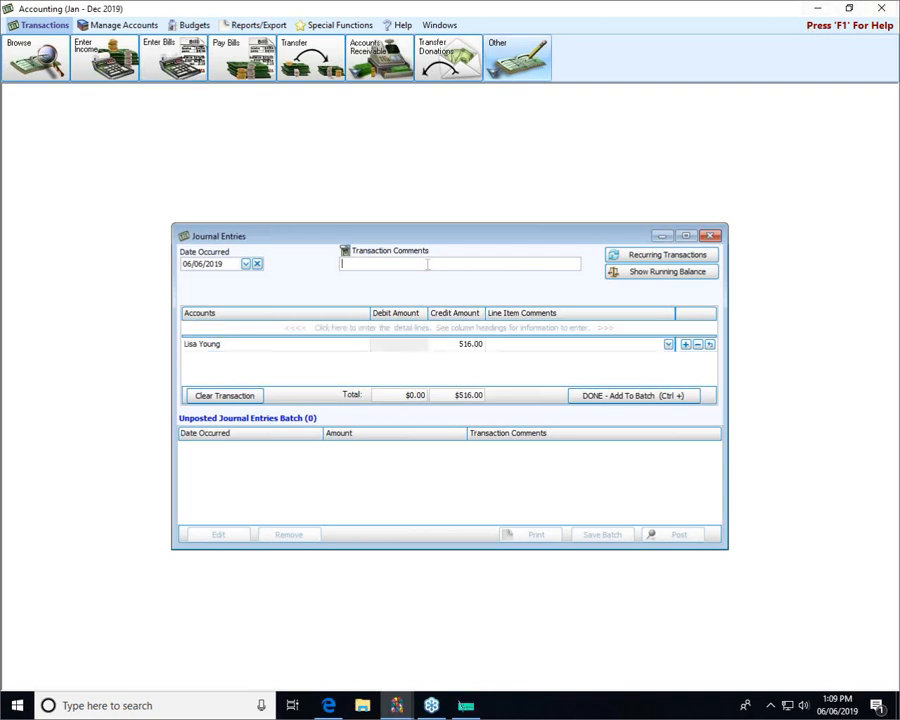
type("Adjustm")
type("ent for li")
type("ost chge")
key("BackSpace")
key("BackSpace")
key("BackSpace")
key("BackSpace")
type("PR check #")
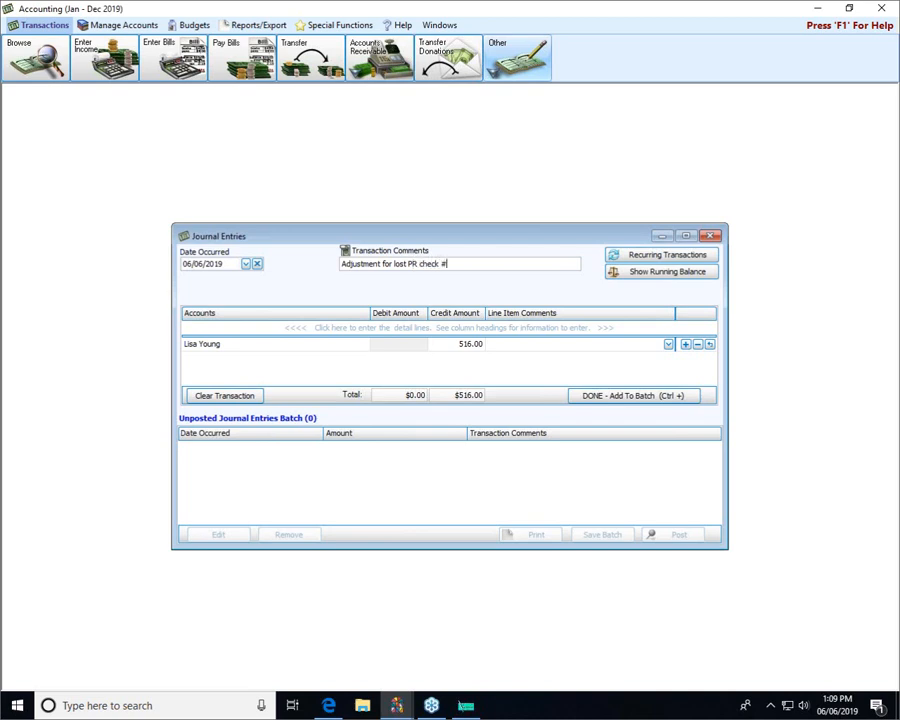
type("g.  Reissuinhg")
key("BackSpace")
key("BackSpace")
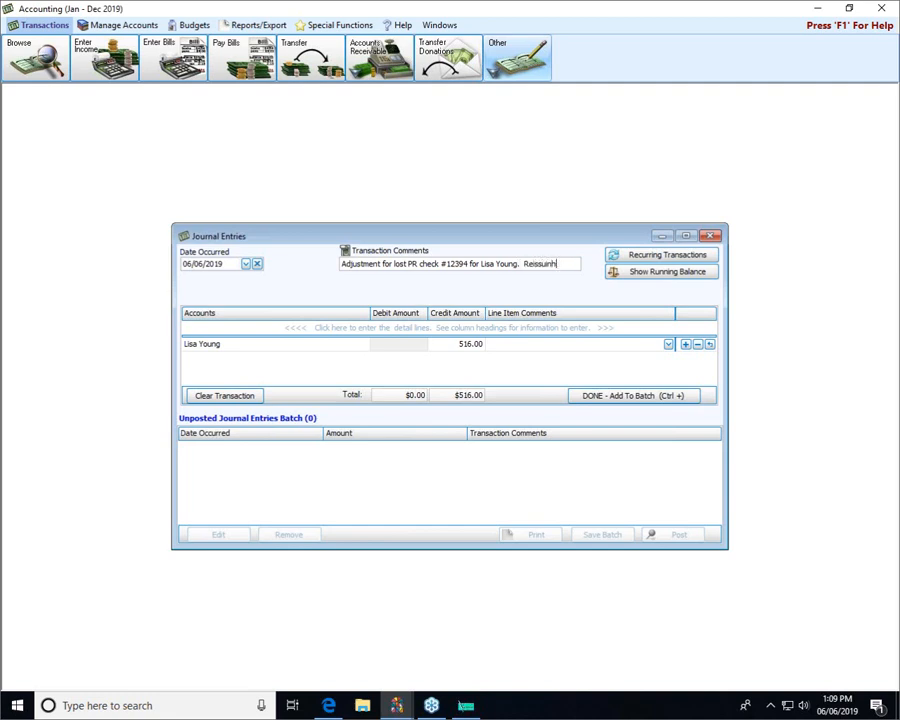
type("g.")
left_click(261, 327)
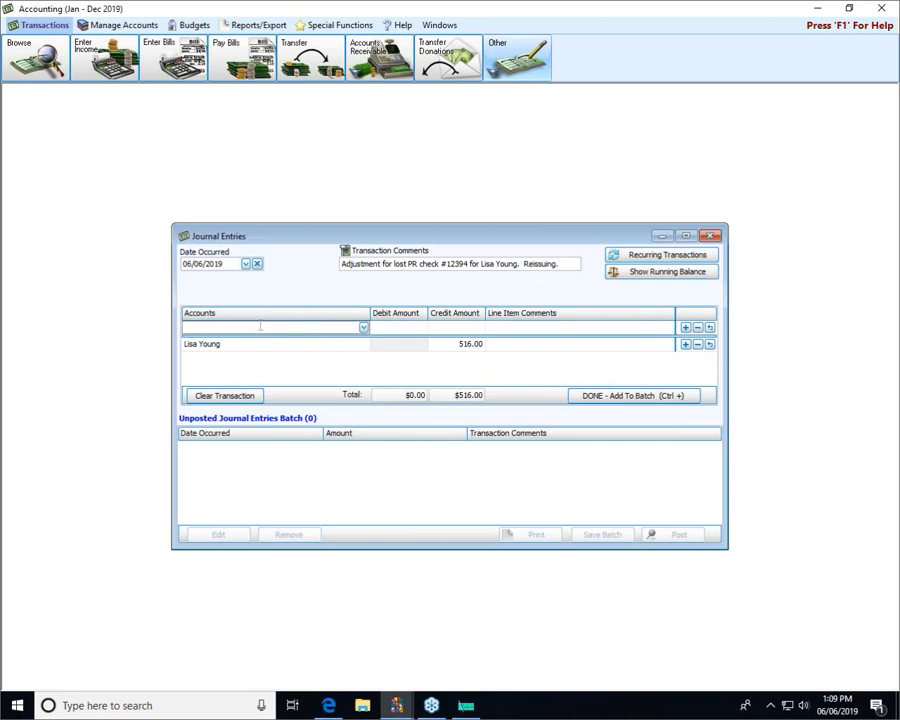
type("hunt")
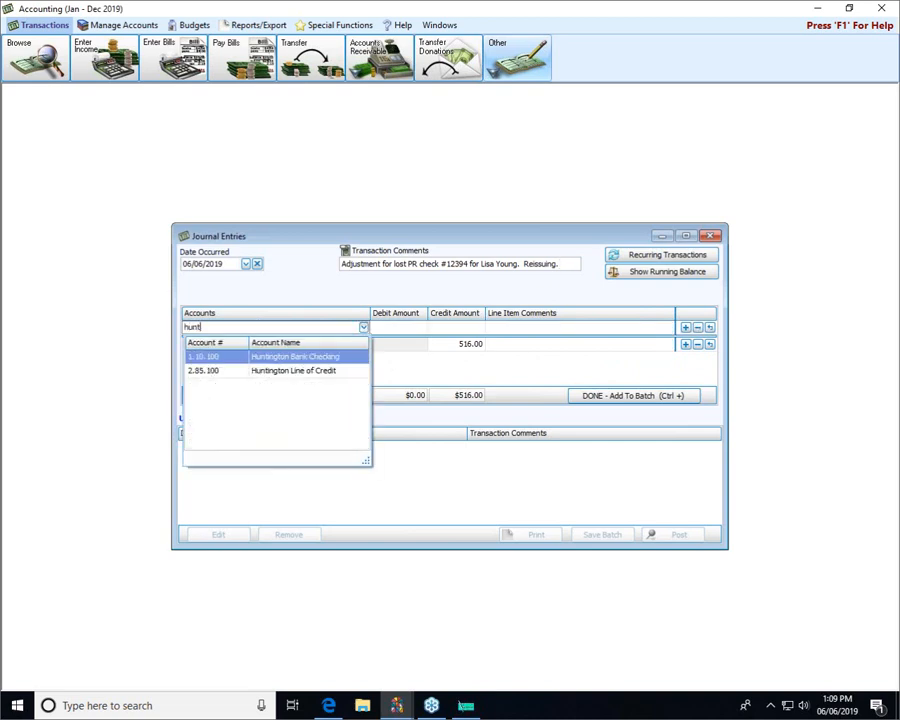
key("Tab")
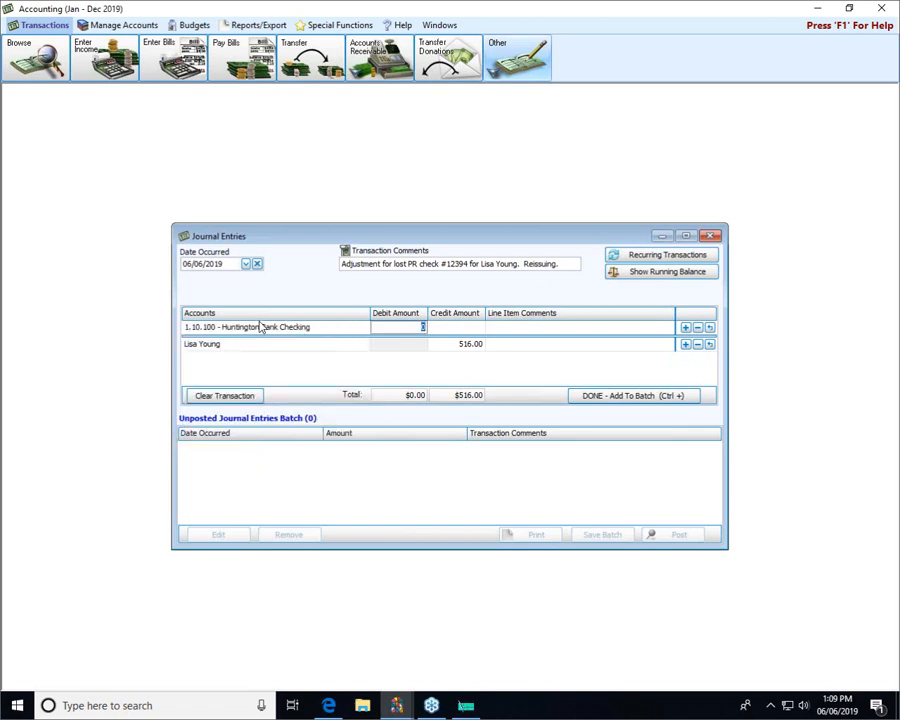
type("516.00")
left_click(642, 397)
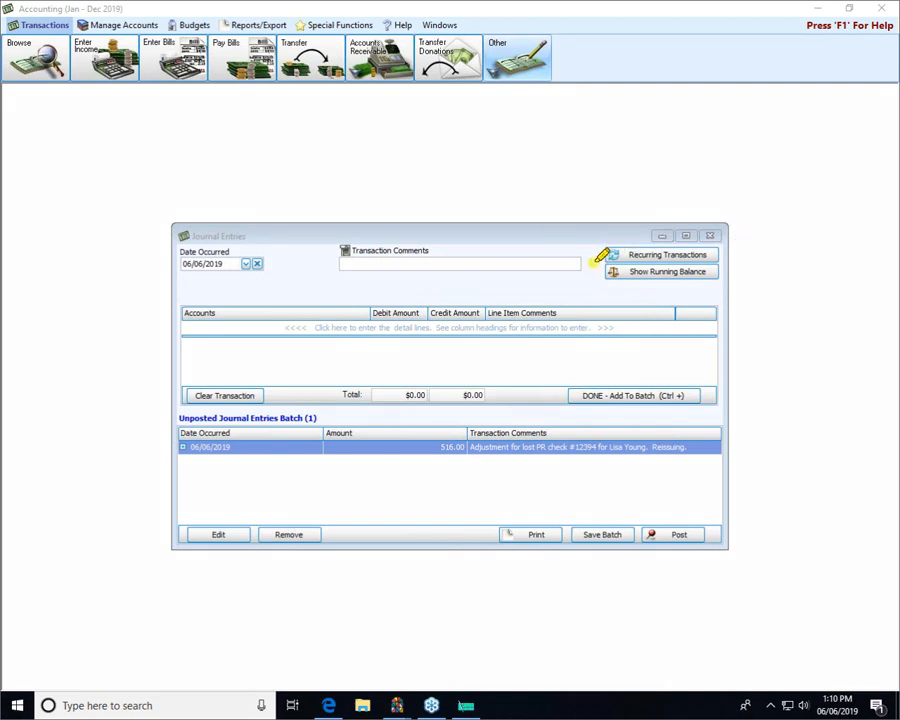
mouse_move(594, 260)
left_mouse_down()
mouse_move(692, 256)
mouse_move(743, 271)
mouse_move(613, 281)
mouse_move(595, 255)
mouse_move(738, 262)
left_mouse_up()
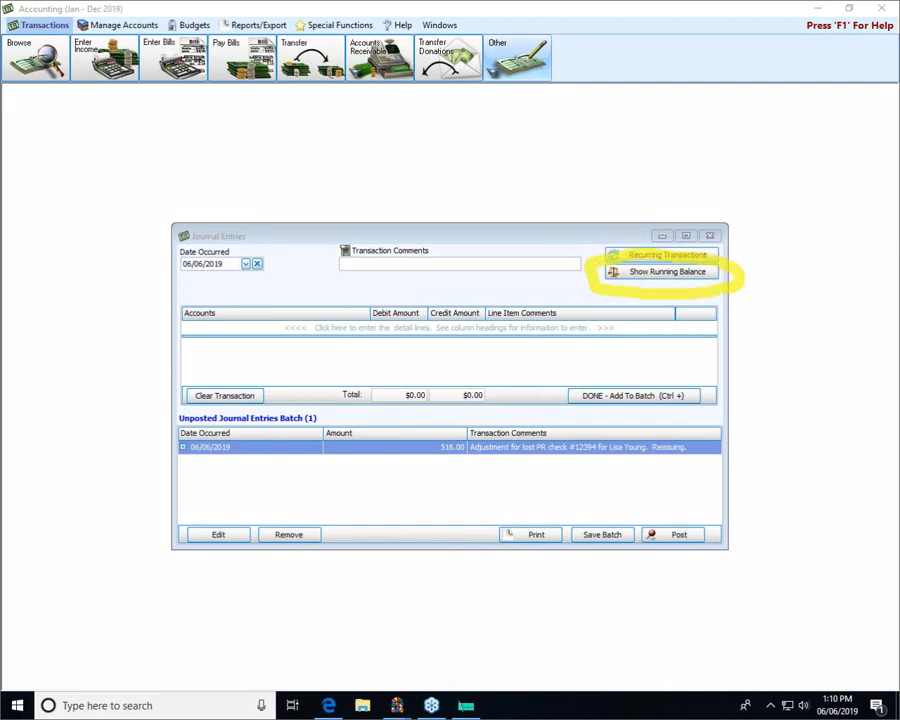
Show running balances (checking $159,339.88 to $159,855.88) and re-add the 516.00 entry to the batch.
left_click(686, 272)
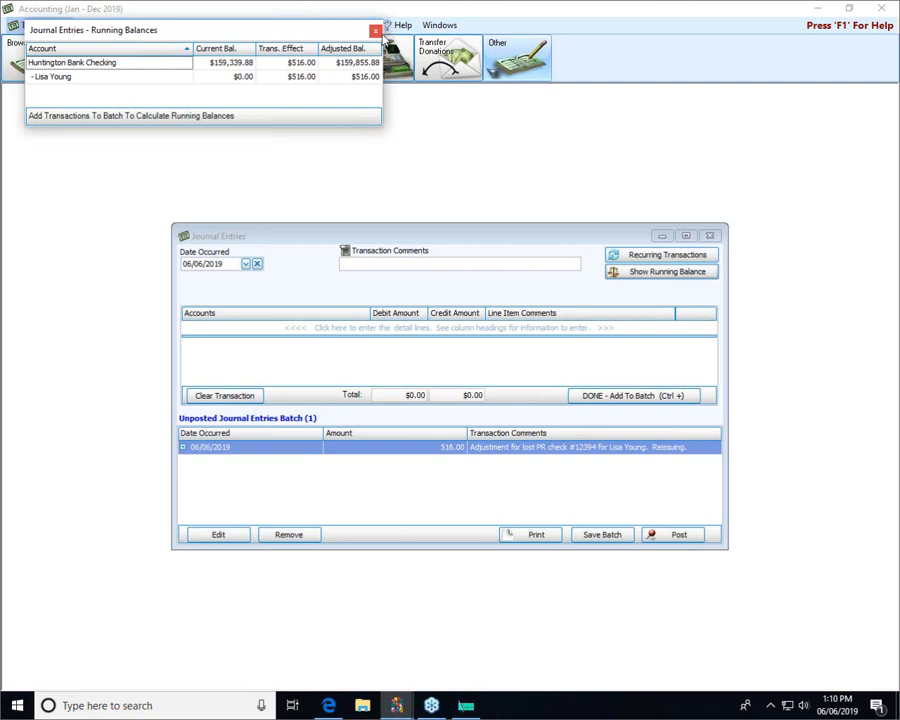
left_click(413, 448)
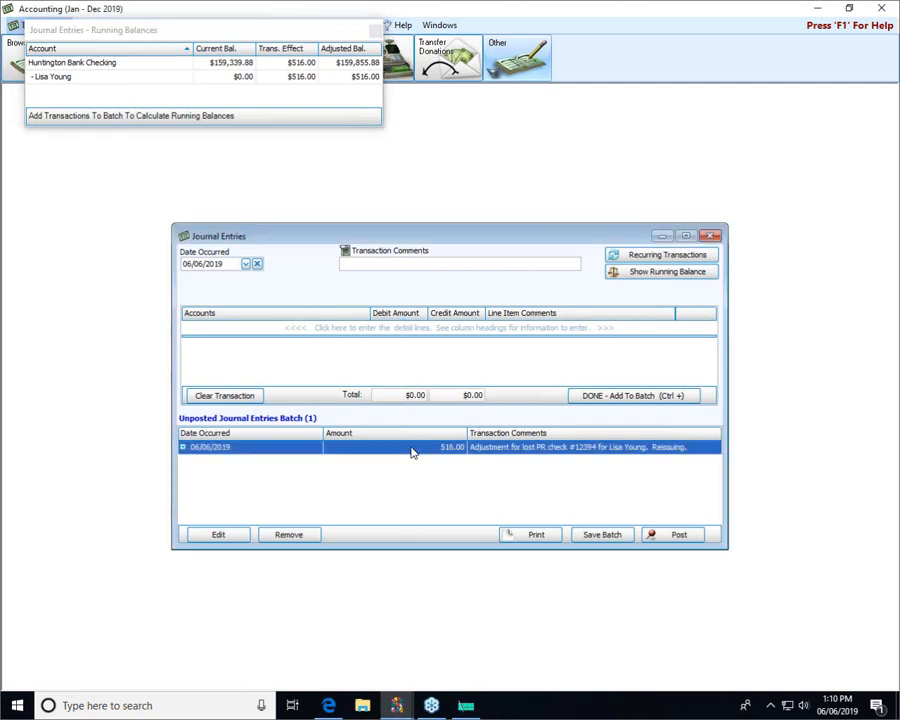
double_click(313, 451)
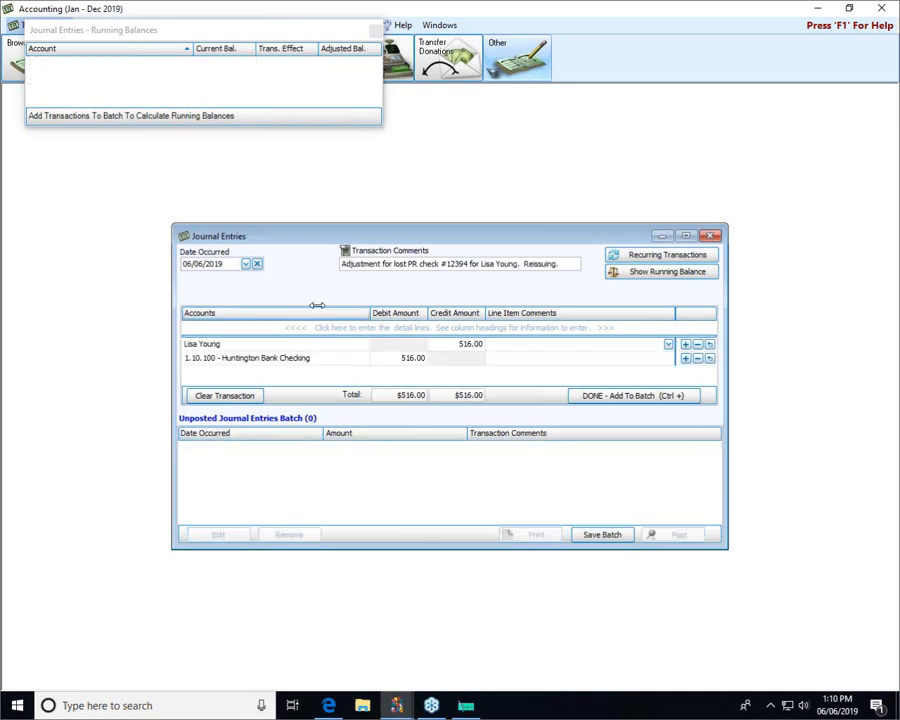
left_click(631, 395)
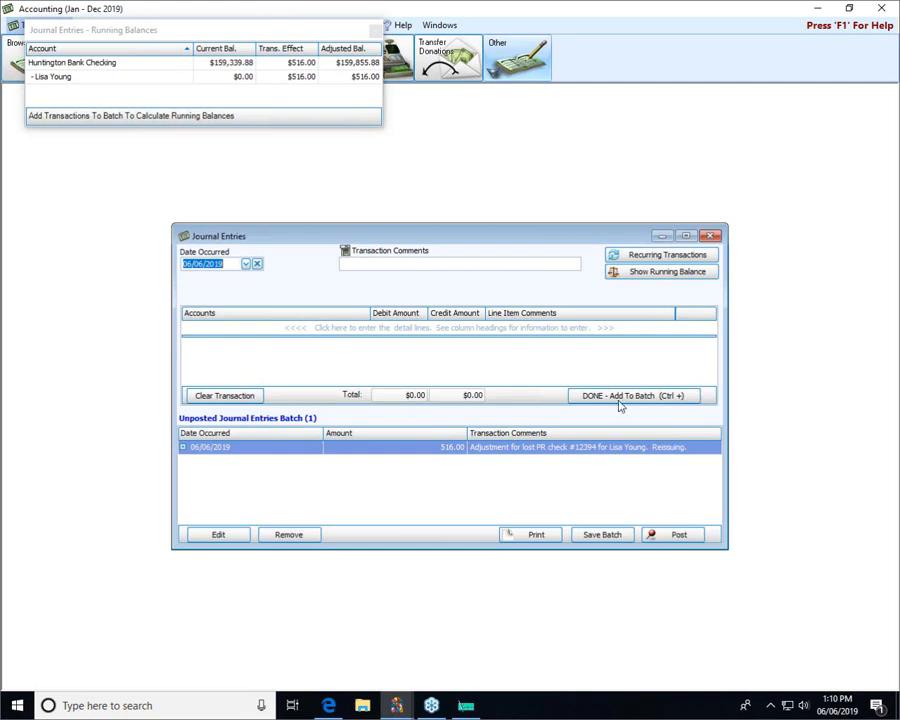
Post the batch as transaction 81 without printing and close the journal entry windows.
left_click(655, 537)
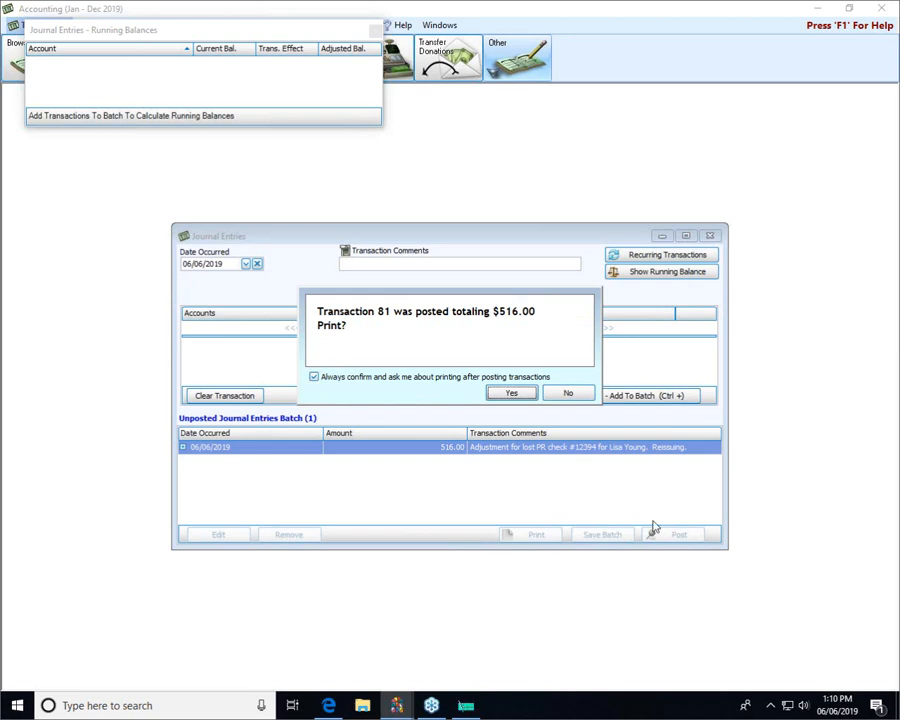
left_click(568, 393)
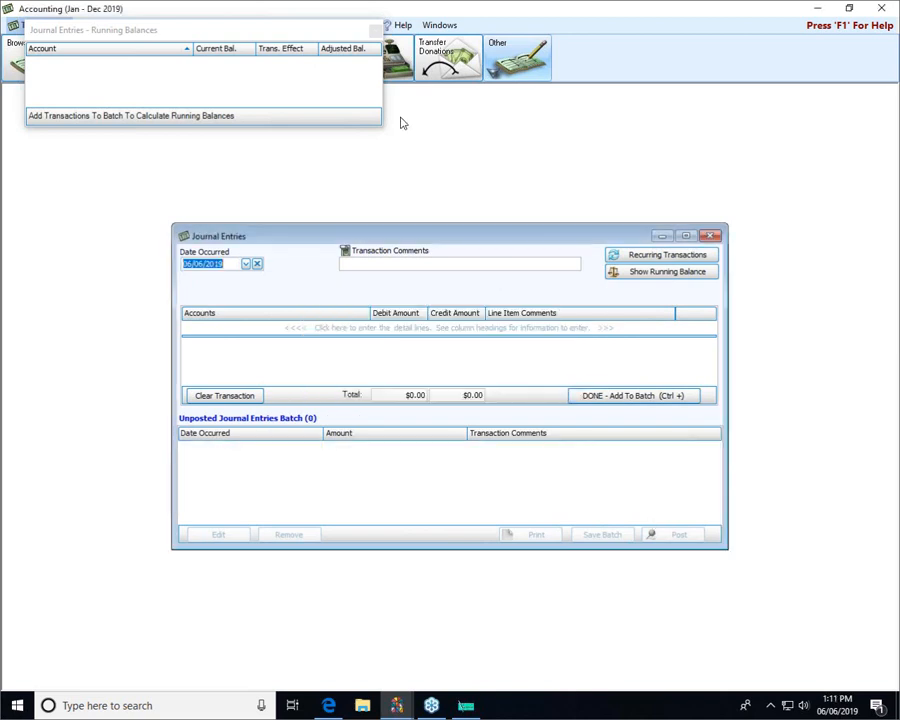
left_click(374, 29)
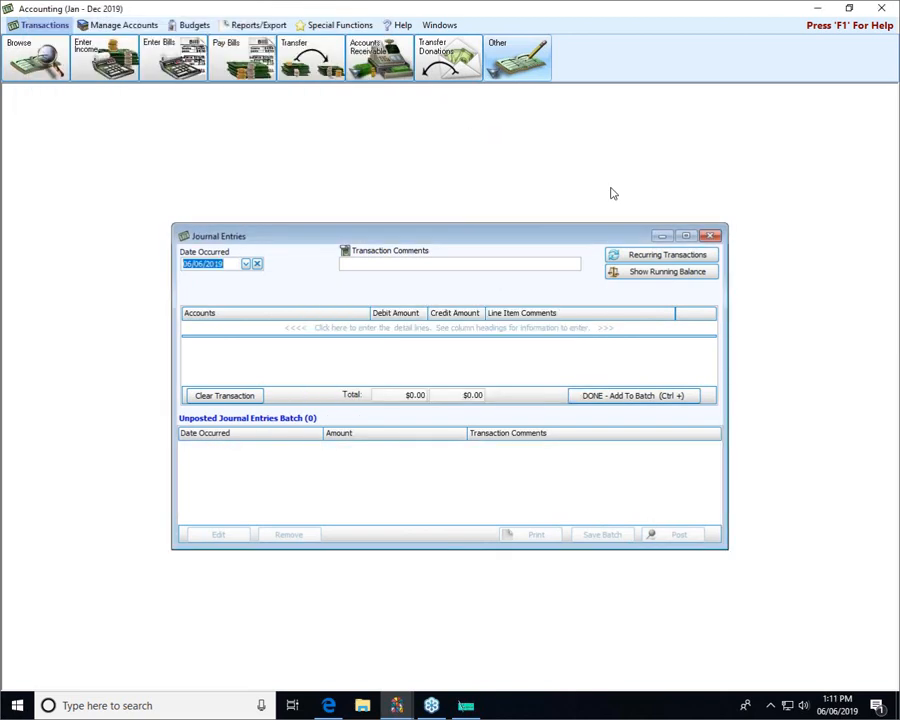
left_click(711, 236)
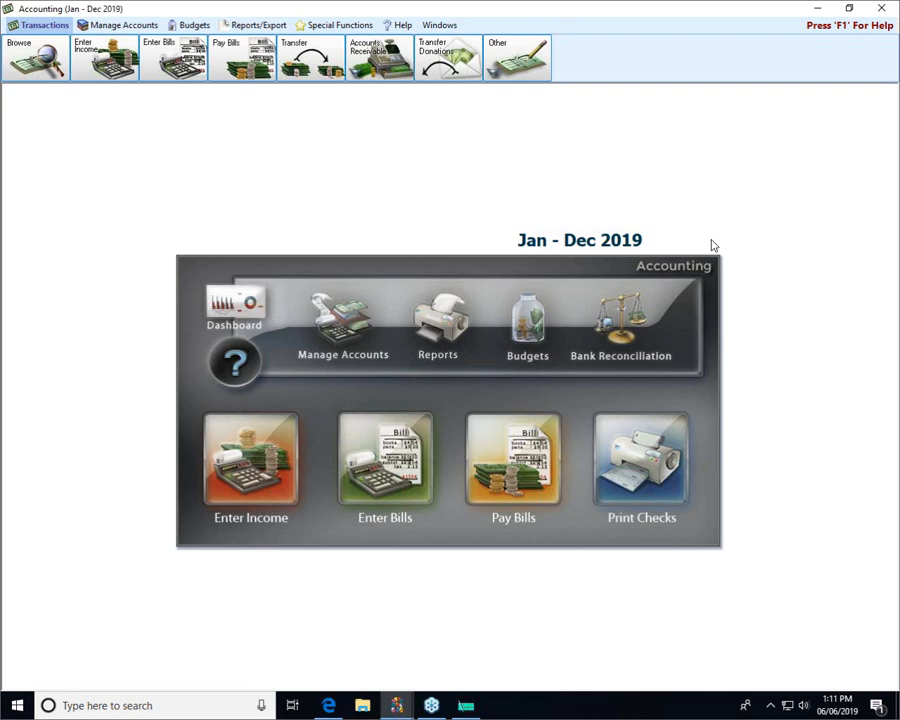
Open Pay Bills and list the vendors carrying a balance through Quick Pay.
left_click(495, 440)
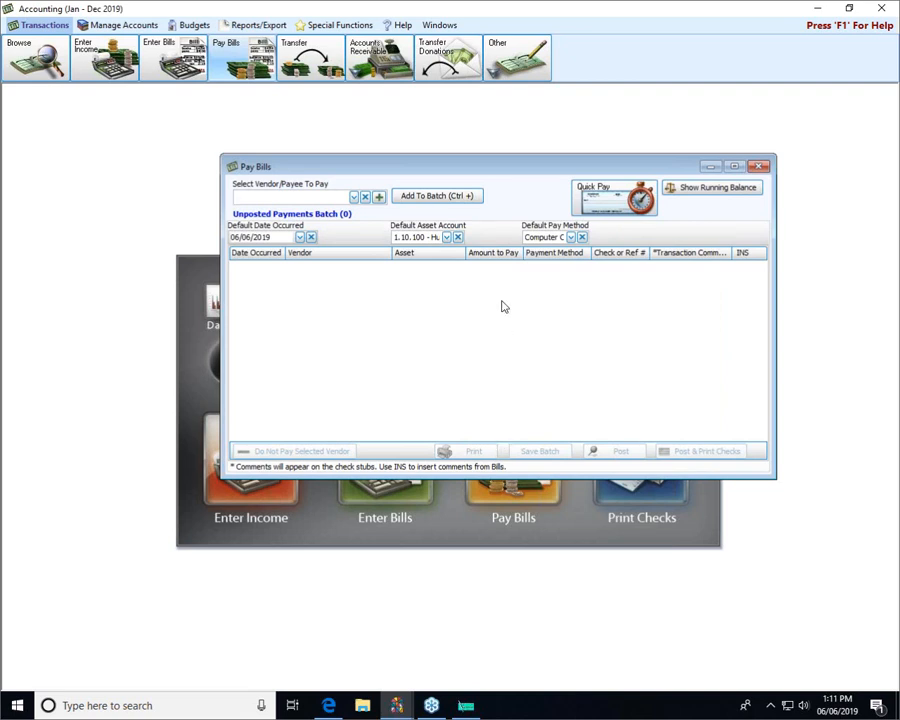
left_click(593, 197)
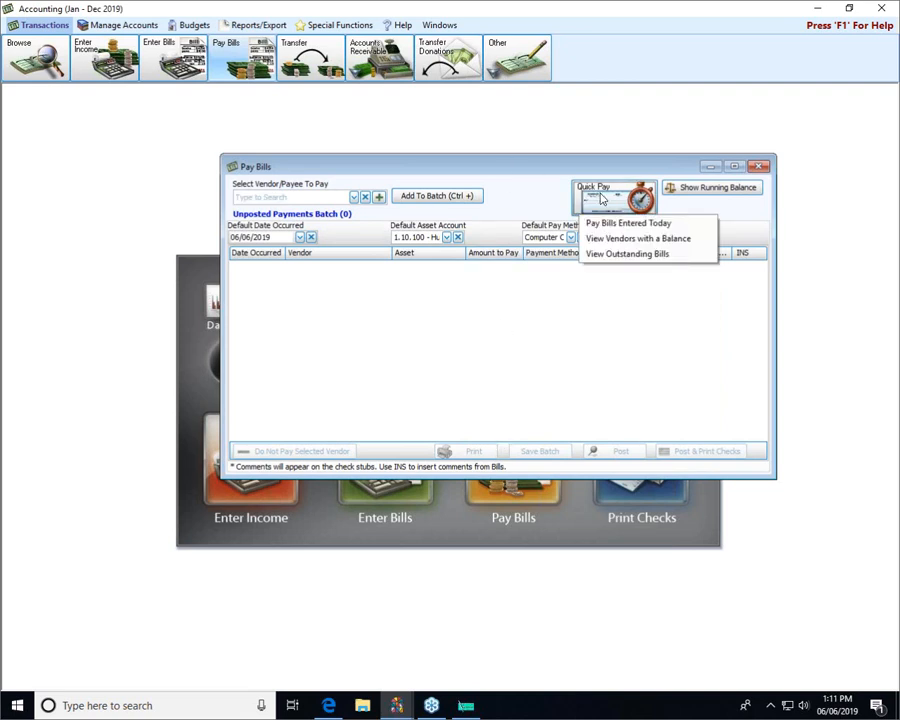
left_click(607, 240)
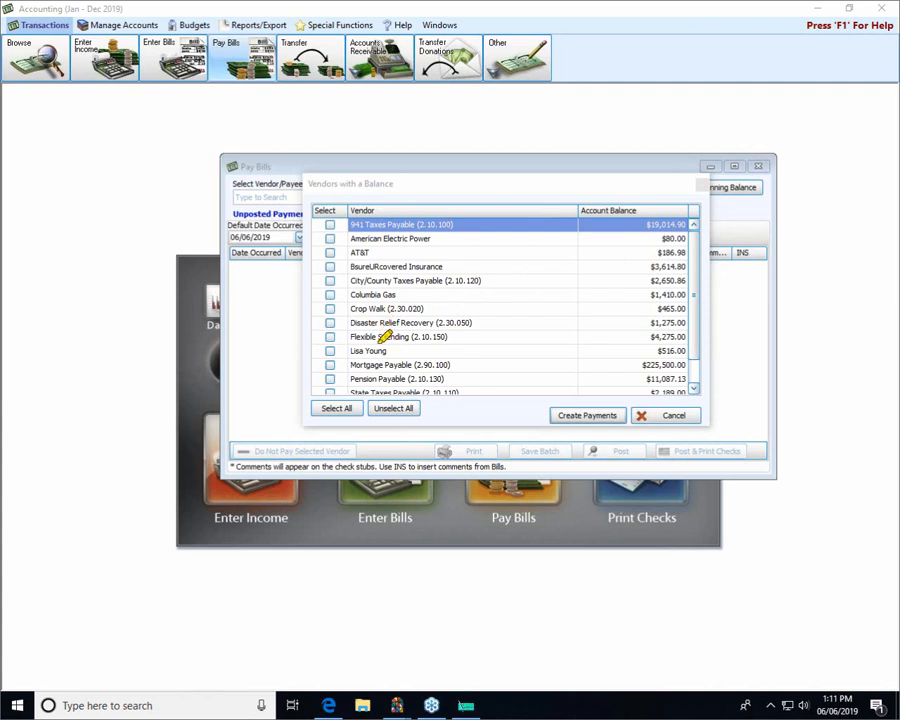
left_click_drag(350, 352, 450, 354)
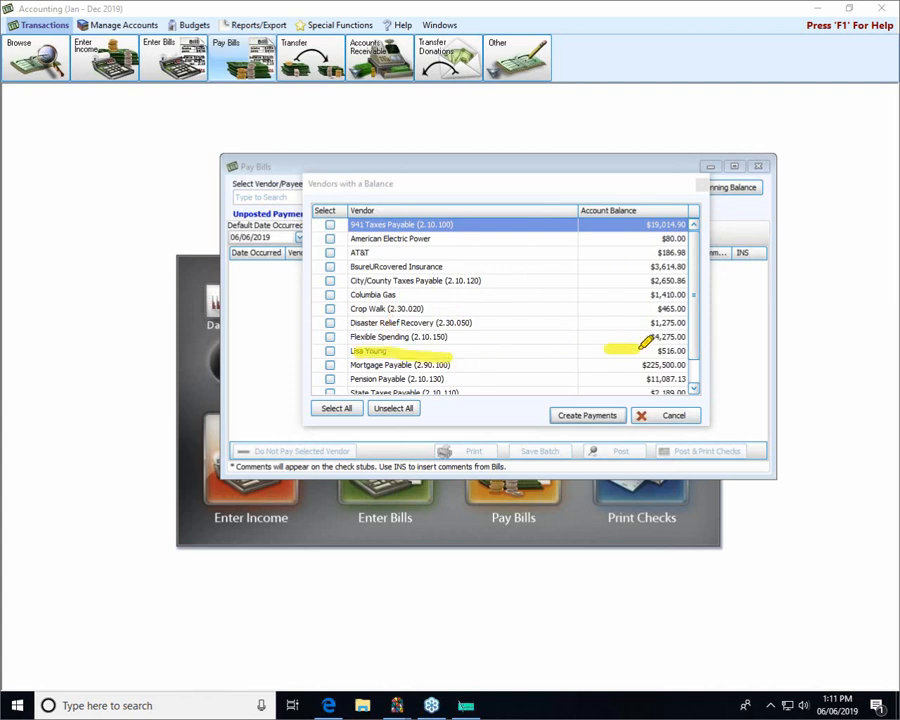
left_click_drag(604, 349, 644, 349)
key("Escape")
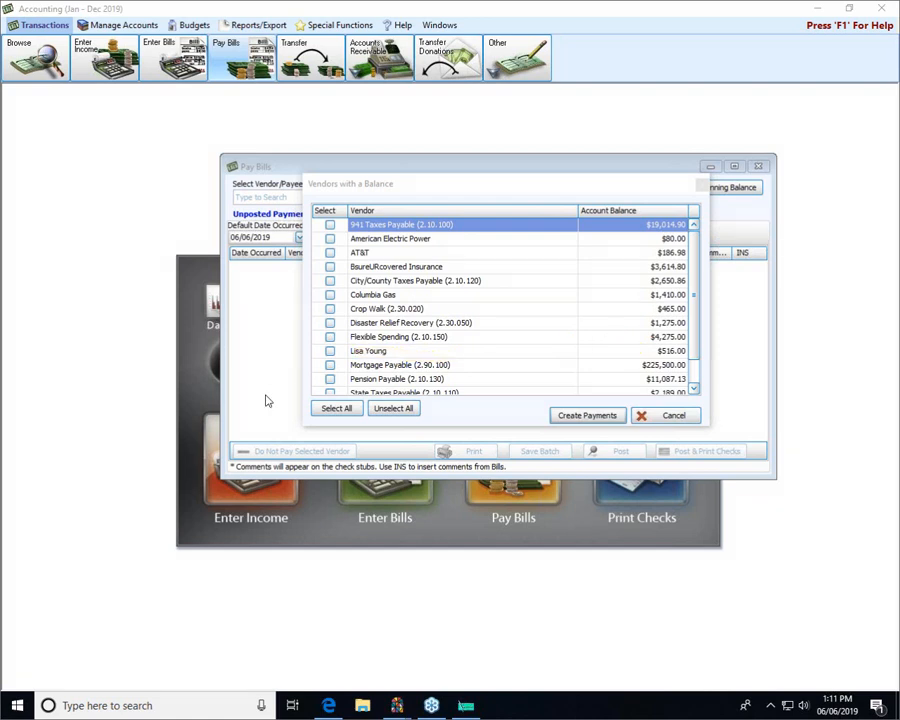
Mark the employee vendor owed $516.00 and create a Computer Check payment for them.
left_click(331, 352)
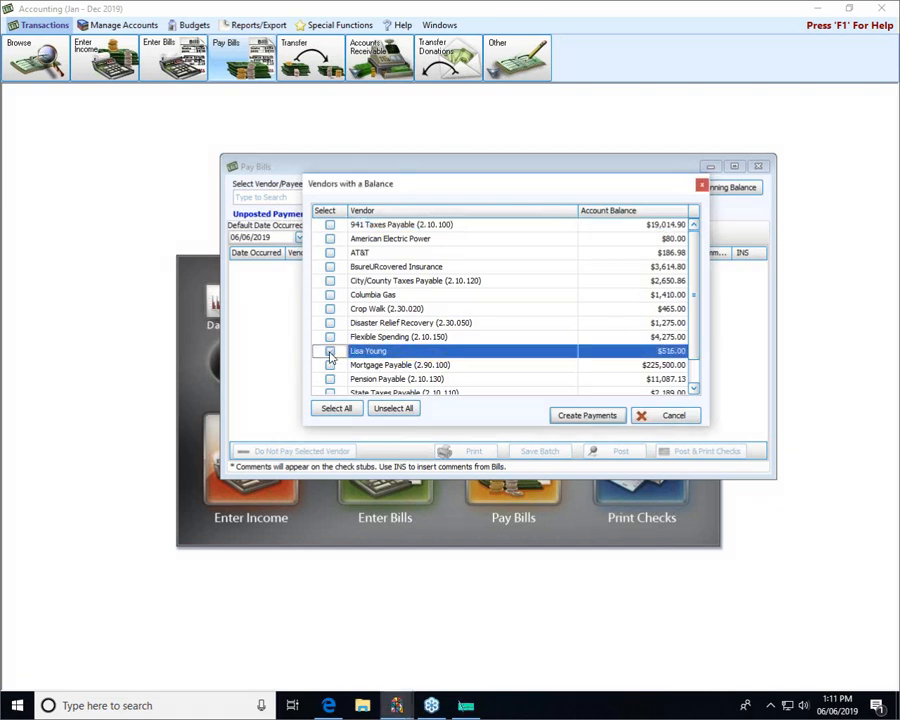
left_click(331, 354)
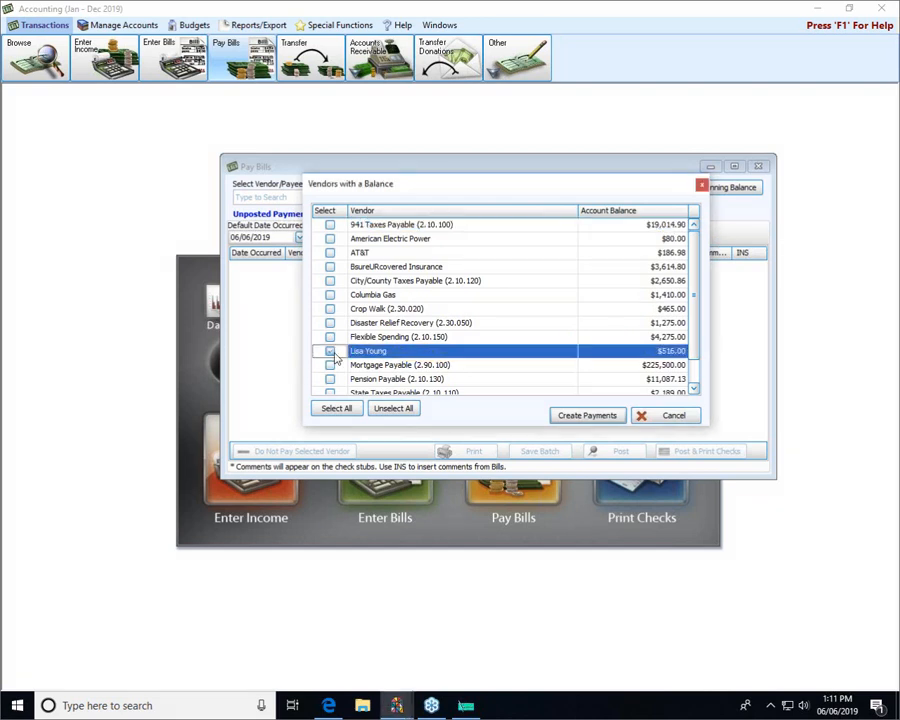
left_click(586, 416)
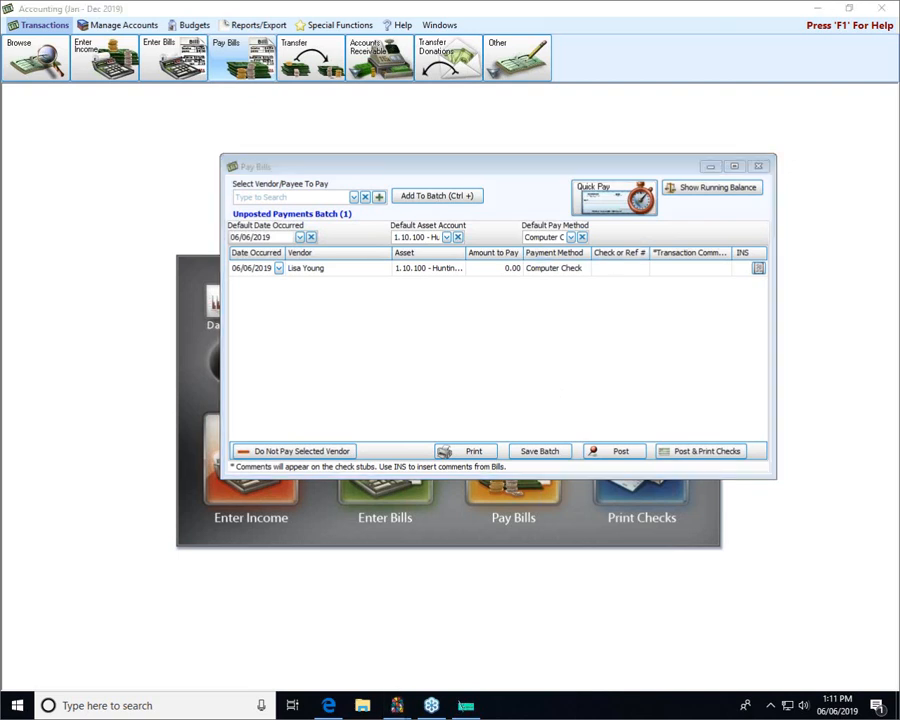
Enter 516.00 as the Amount to Pay on the employee's payment row.
mouse_move(466, 243)
left_mouse_down()
mouse_move(513, 245)
mouse_move(531, 278)
mouse_move(476, 273)
mouse_move(468, 250)
left_mouse_up()
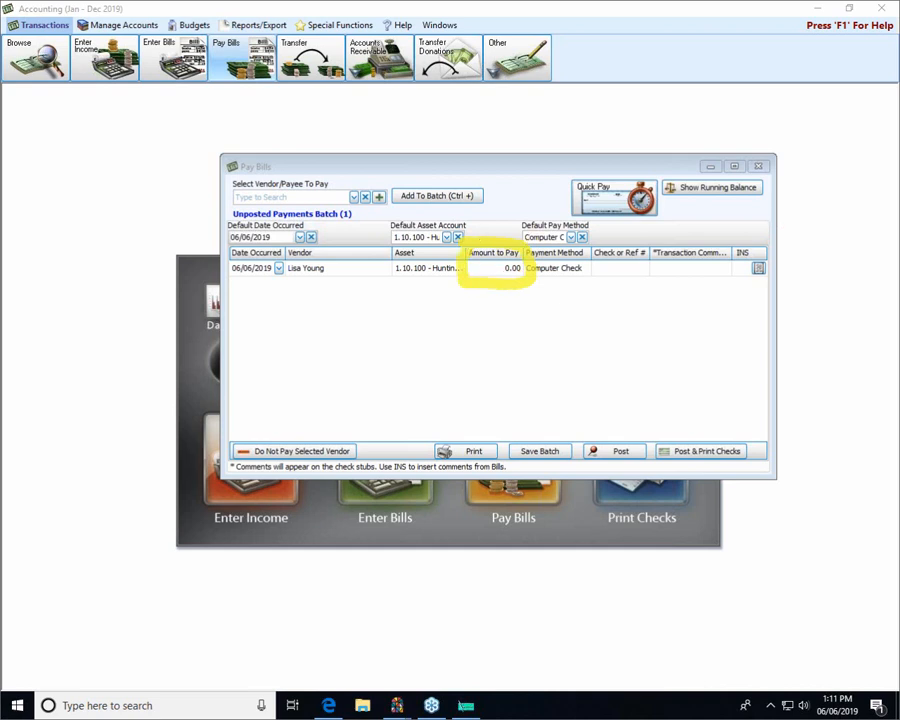
key("Escape")
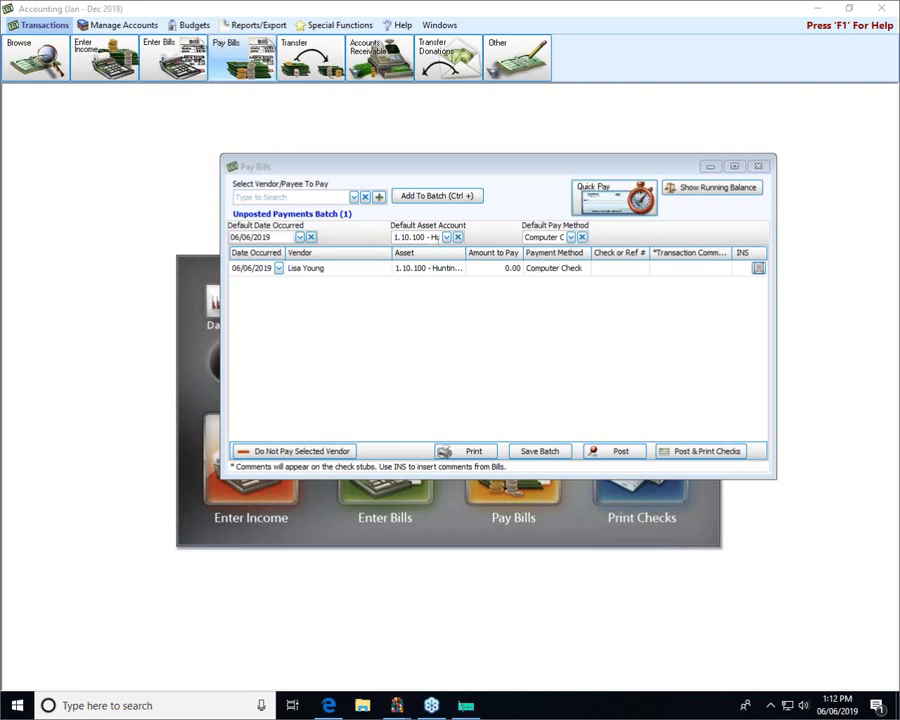
left_click(494, 267)
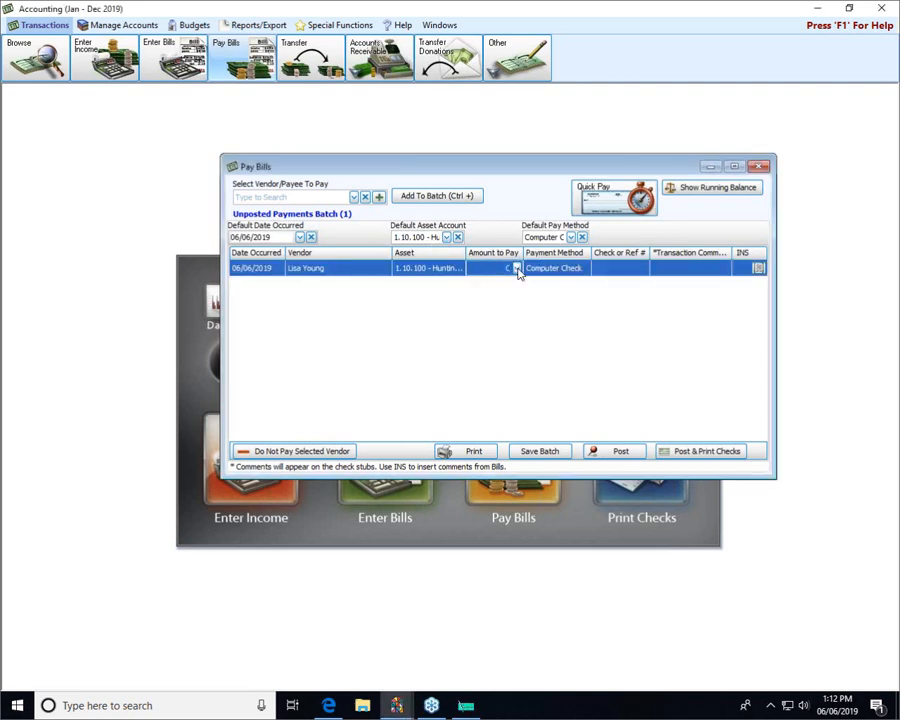
type("516.00")
left_click(695, 273)
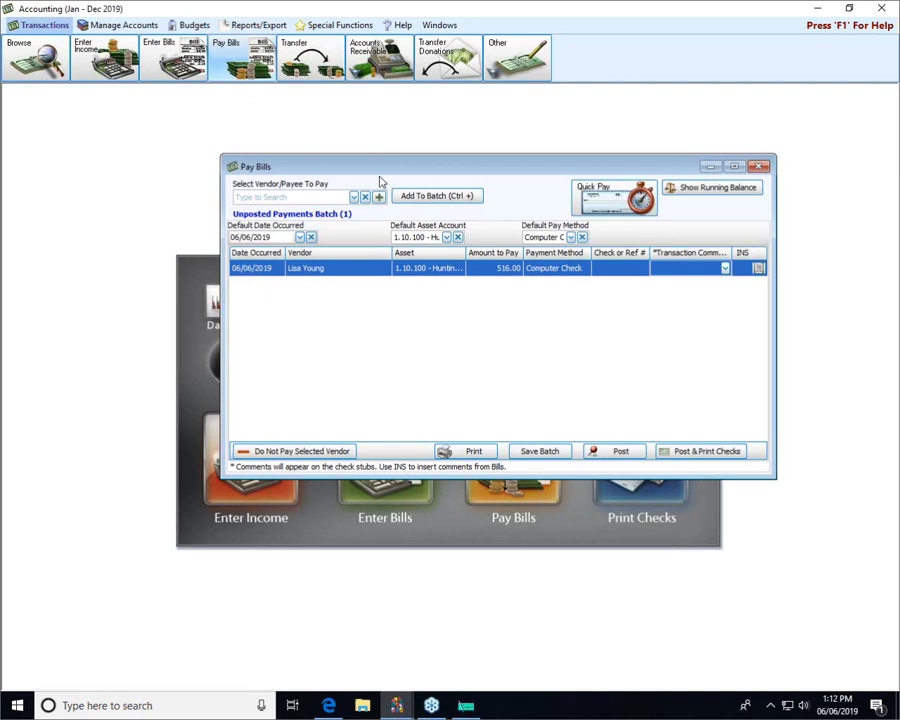
Post the payment as transaction 82, declining to print the posting confirmation.
left_click(700, 453)
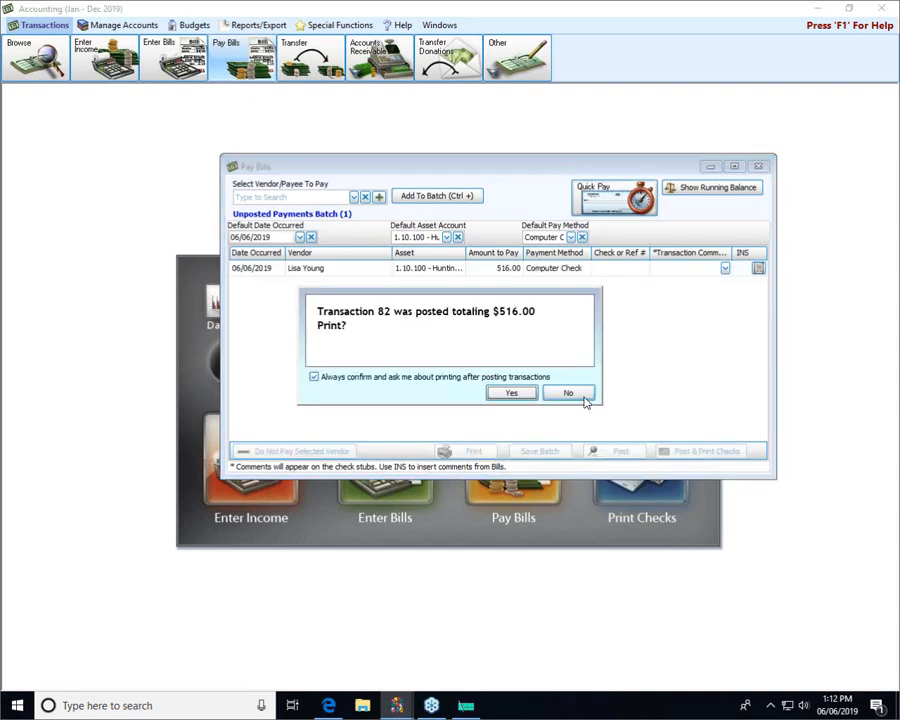
left_click(579, 392)
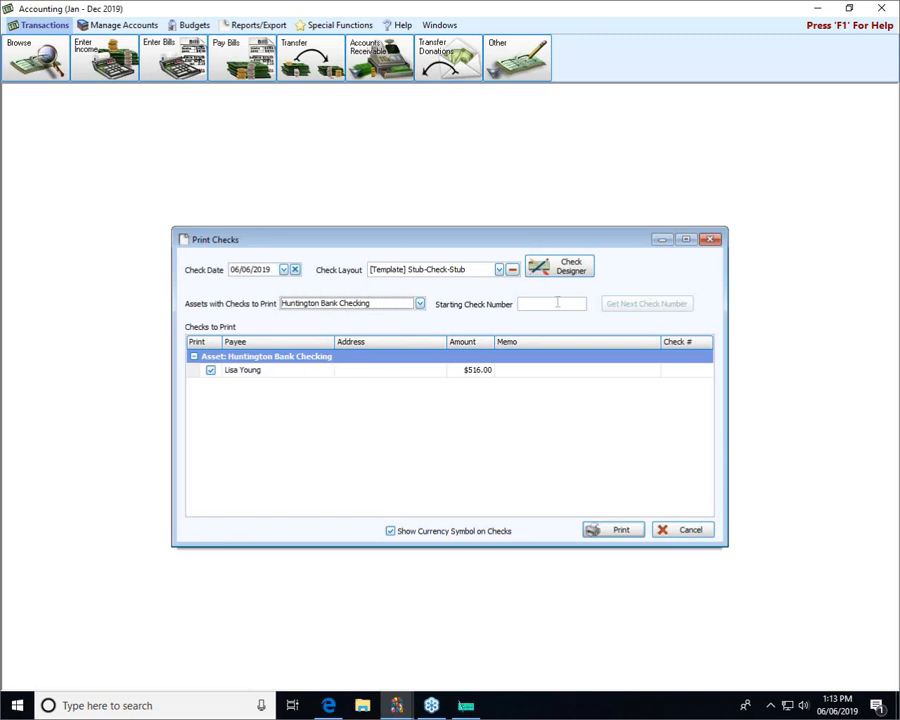
Set the starting check number to 12345 and send the check to print preview.
left_click(558, 303)
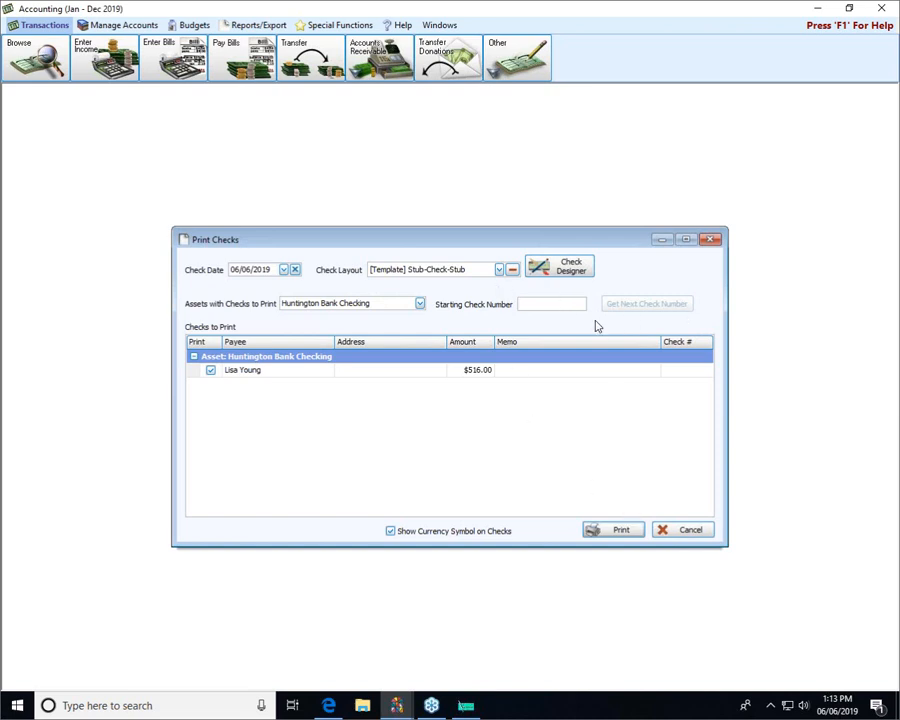
type("12345")
left_click(636, 527)
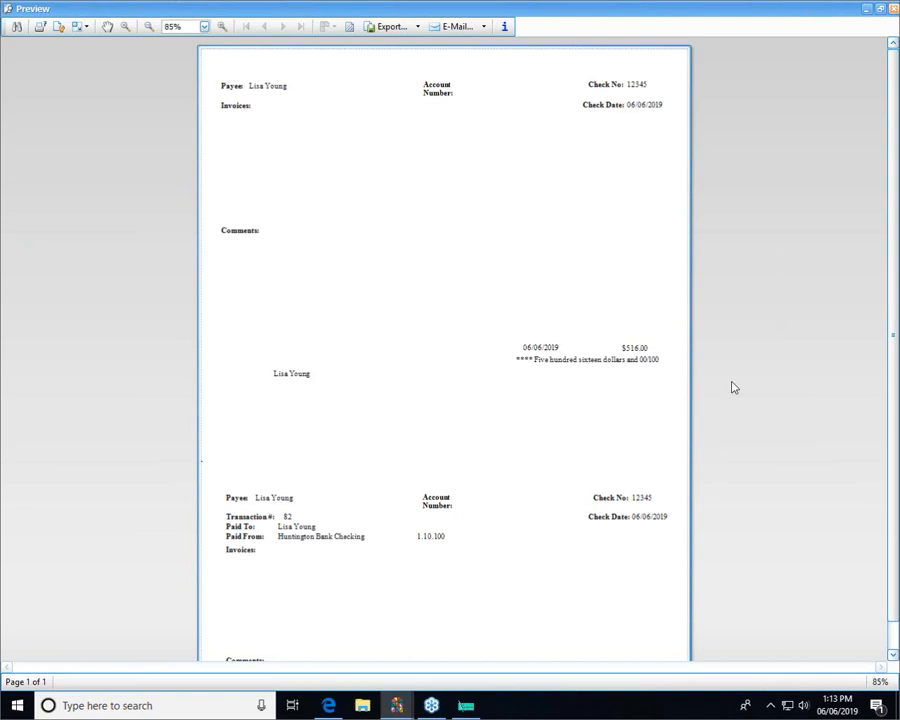
Close the check 12345 preview to return to Print Checks.
left_click(895, 10)
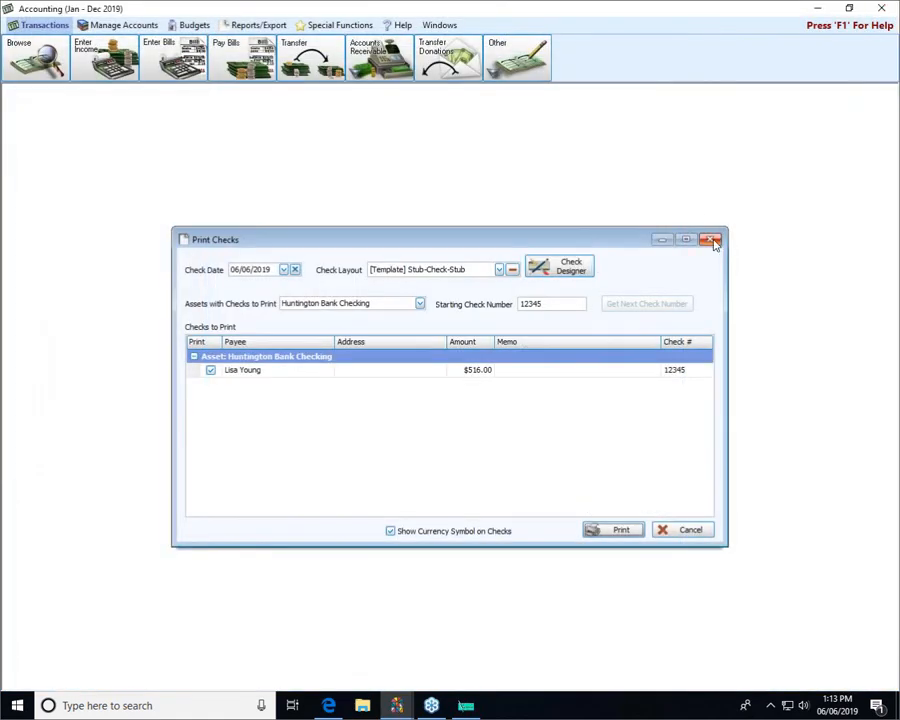